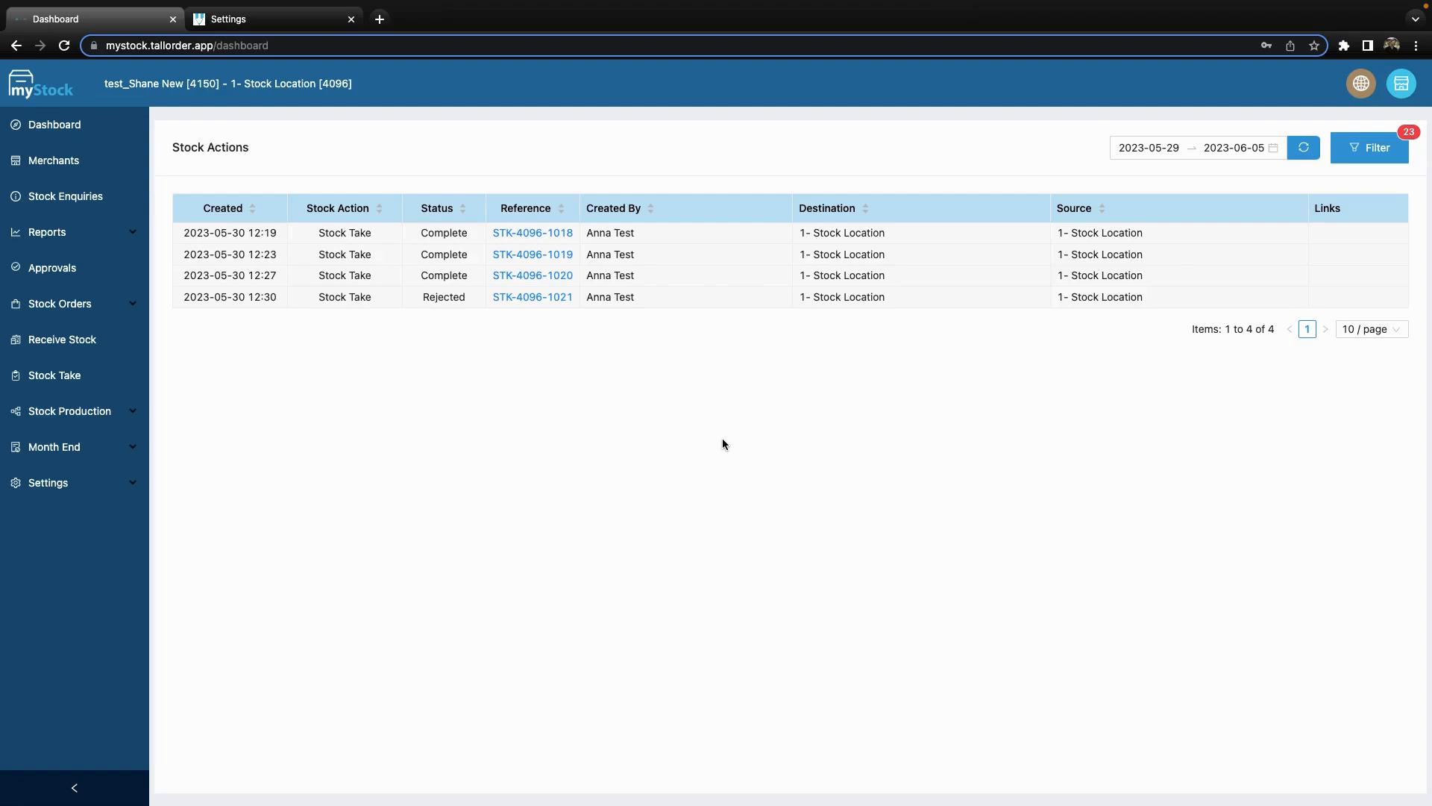
# - Open the Departments settings, expand the whole department tree to view the sub-departments, and collapse it again
pyautogui.click(86, 492)
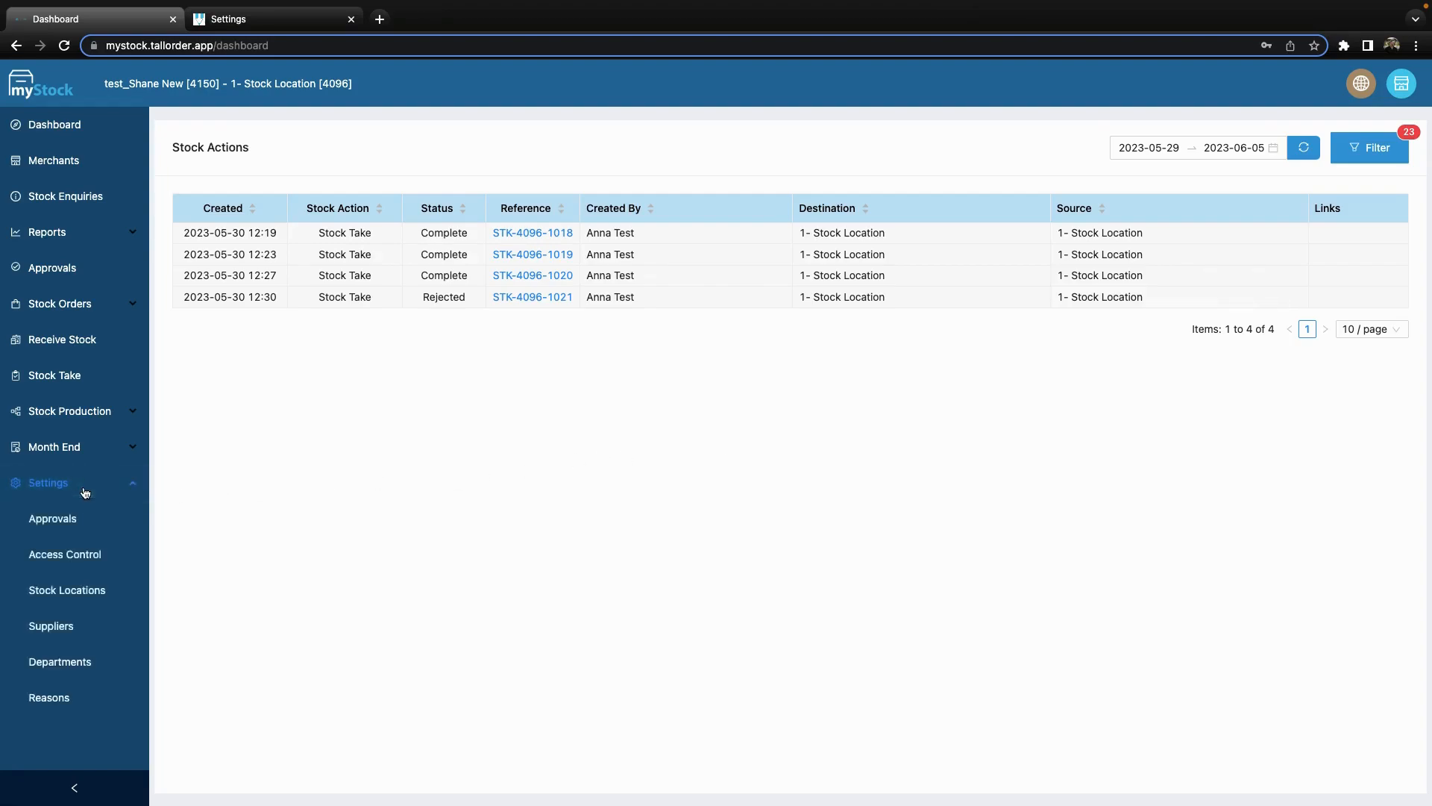
pyautogui.click(63, 661)
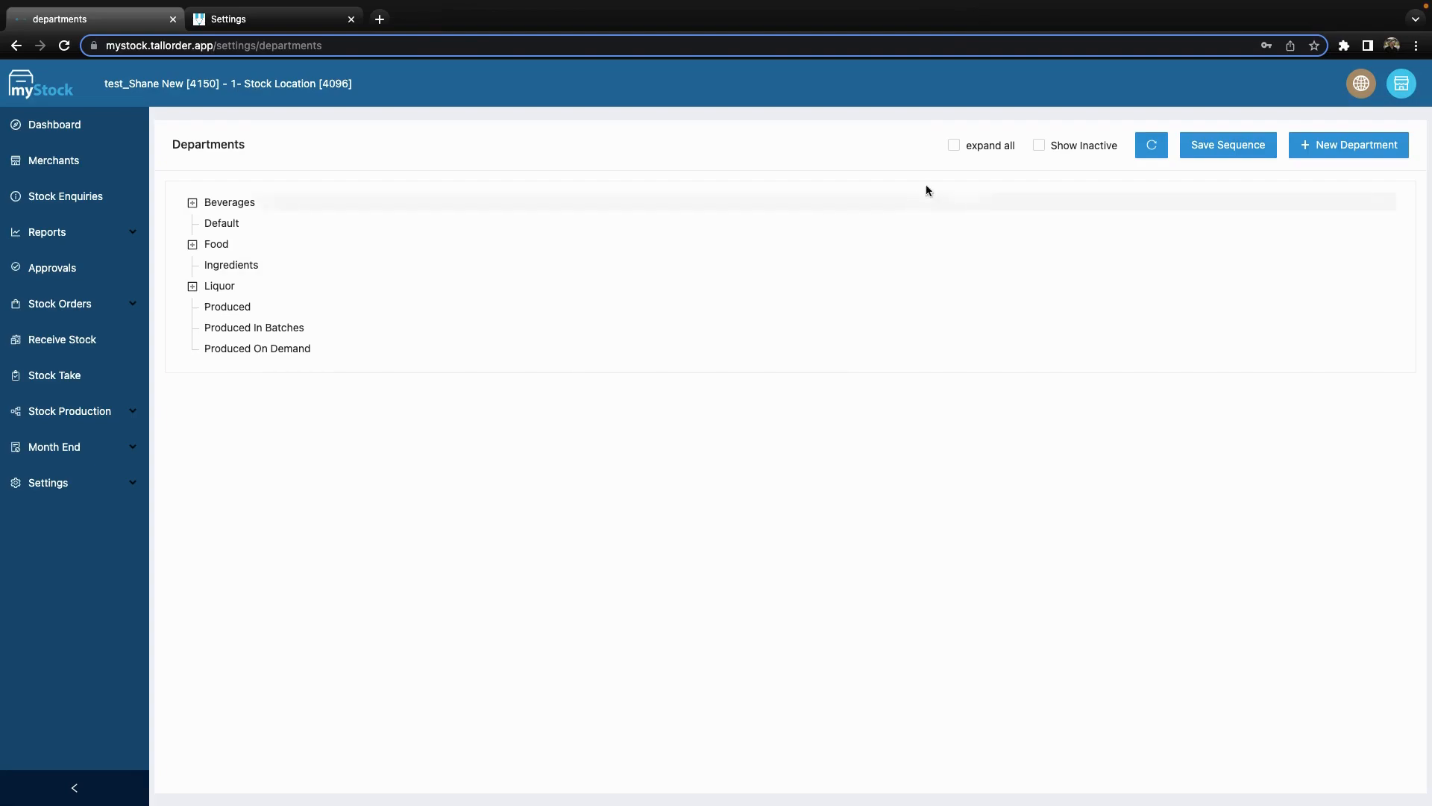
pyautogui.click(956, 149)
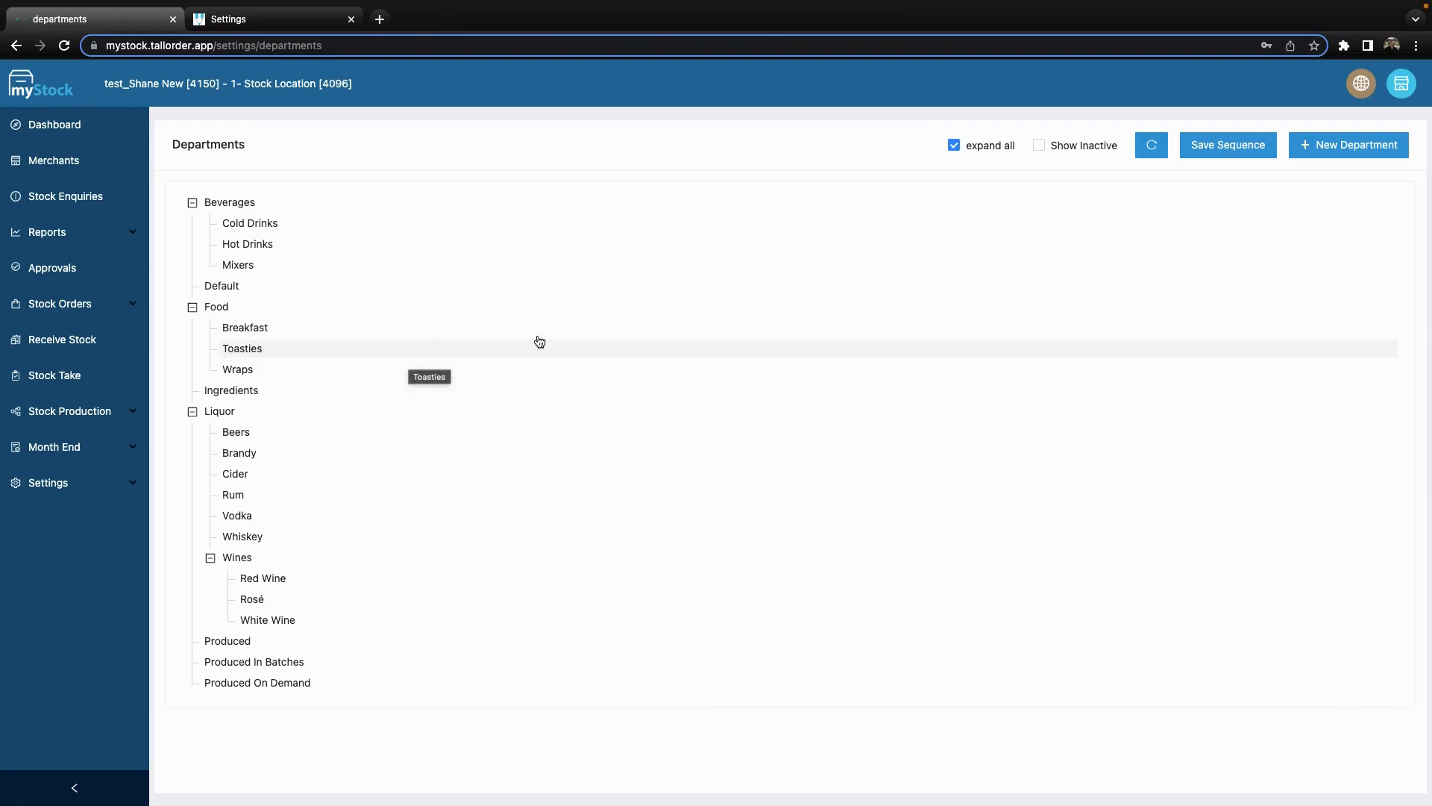
pyautogui.click(955, 147)
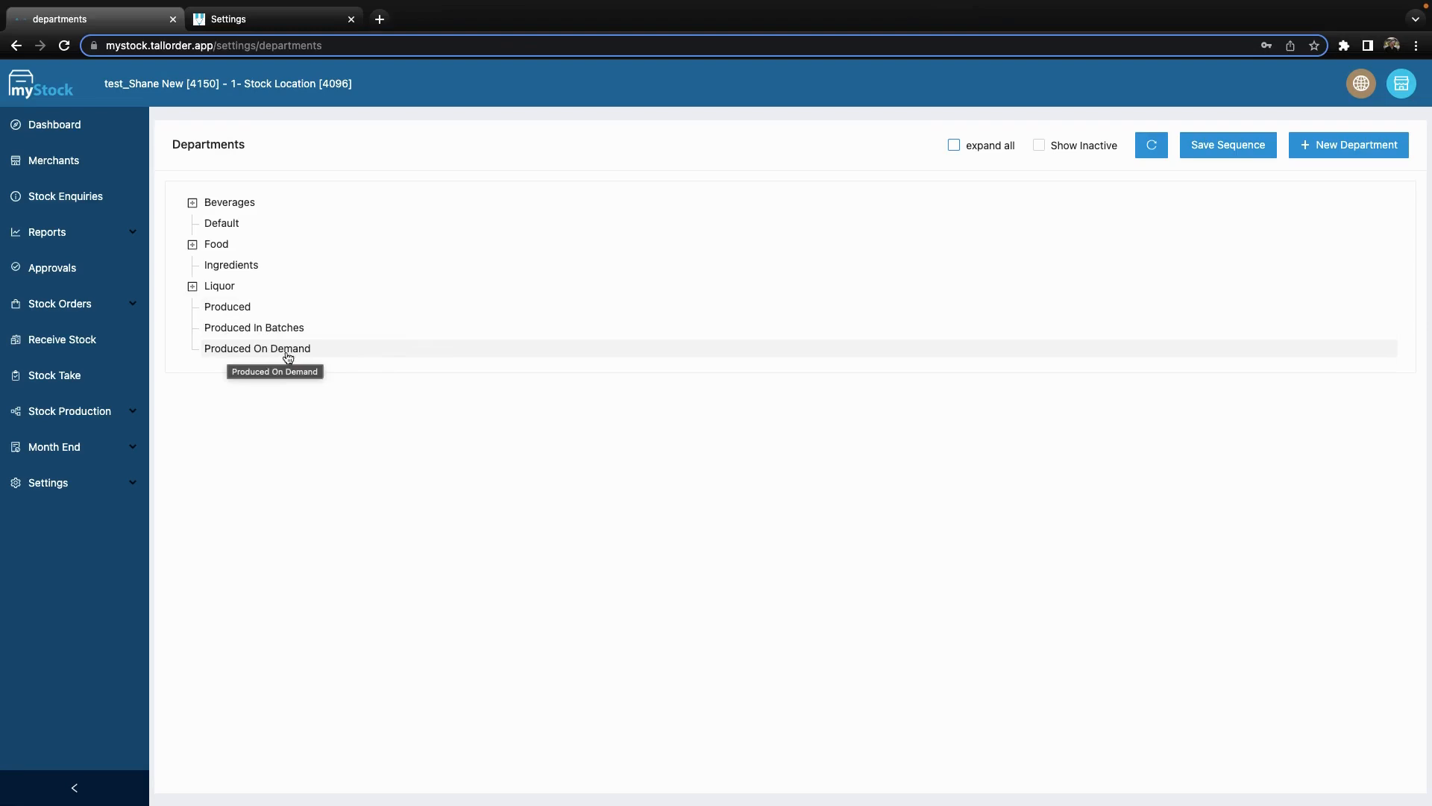
# - Nest Produced In Batches and Produced On Demand under the Produced department, and reload the expanded department list without saving
pyautogui.click(237, 308)
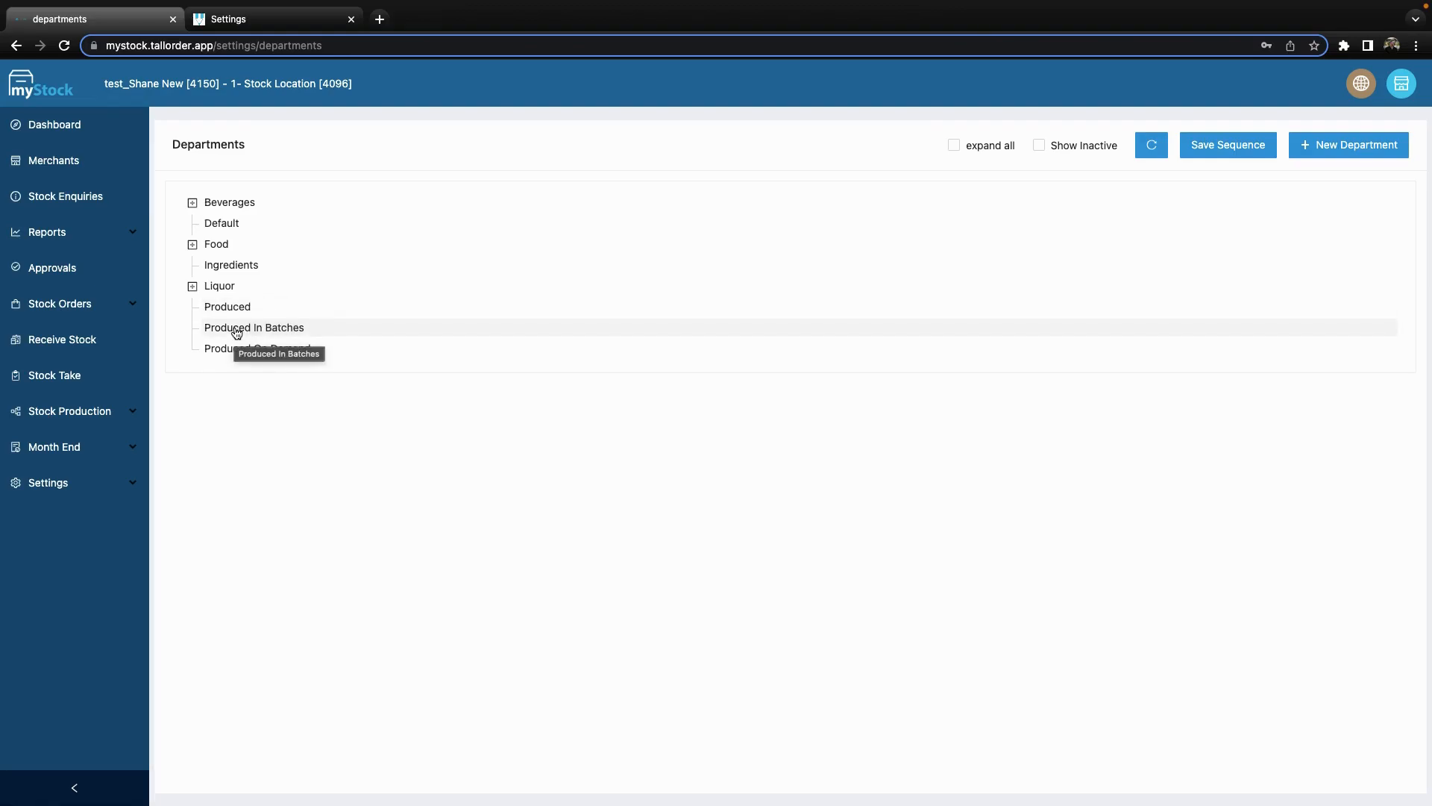
pyautogui.click(237, 333)
pyautogui.moveTo(237, 333); pyautogui.dragTo(262, 323)
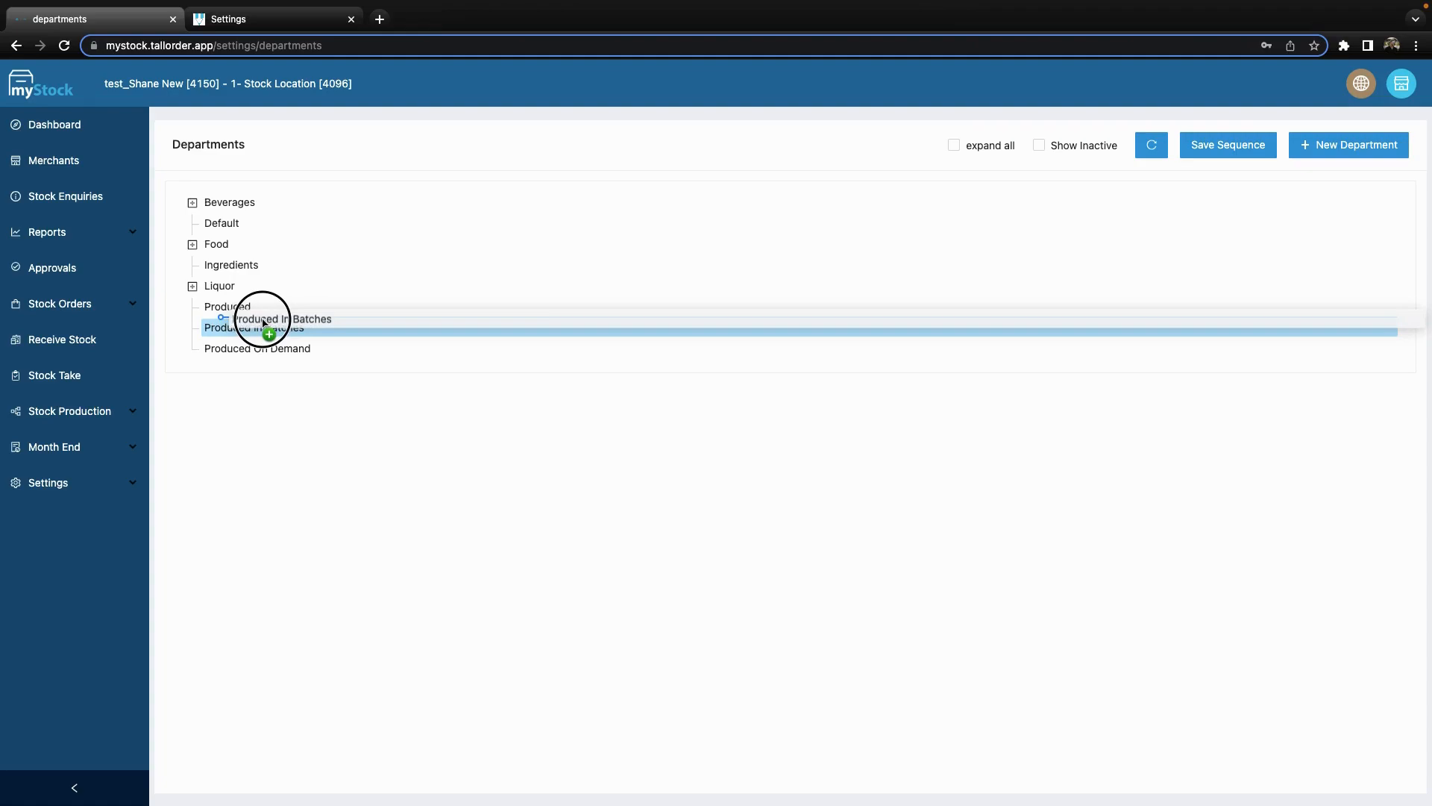
pyautogui.moveTo(263, 322); pyautogui.dragTo(263, 321)
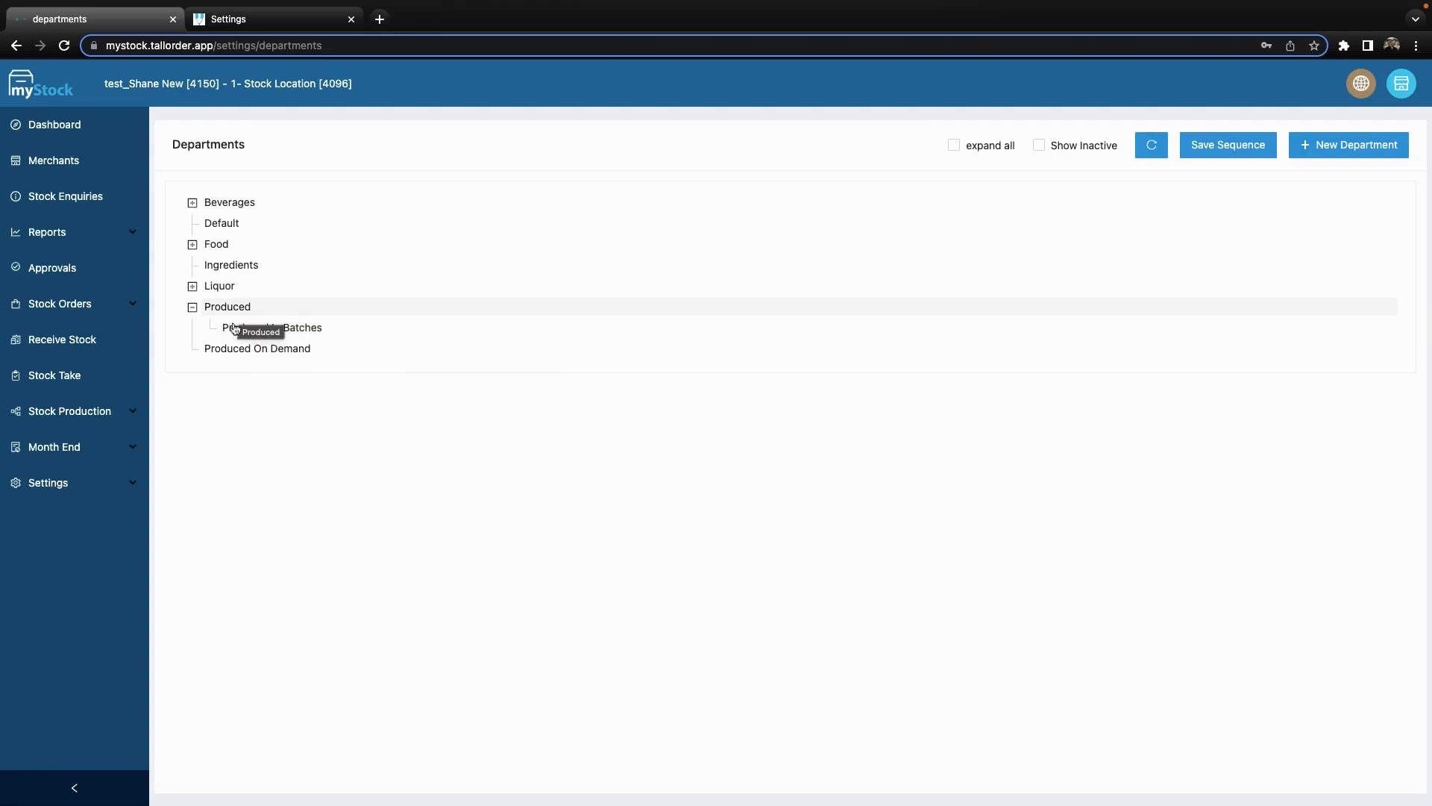
pyautogui.click(229, 352)
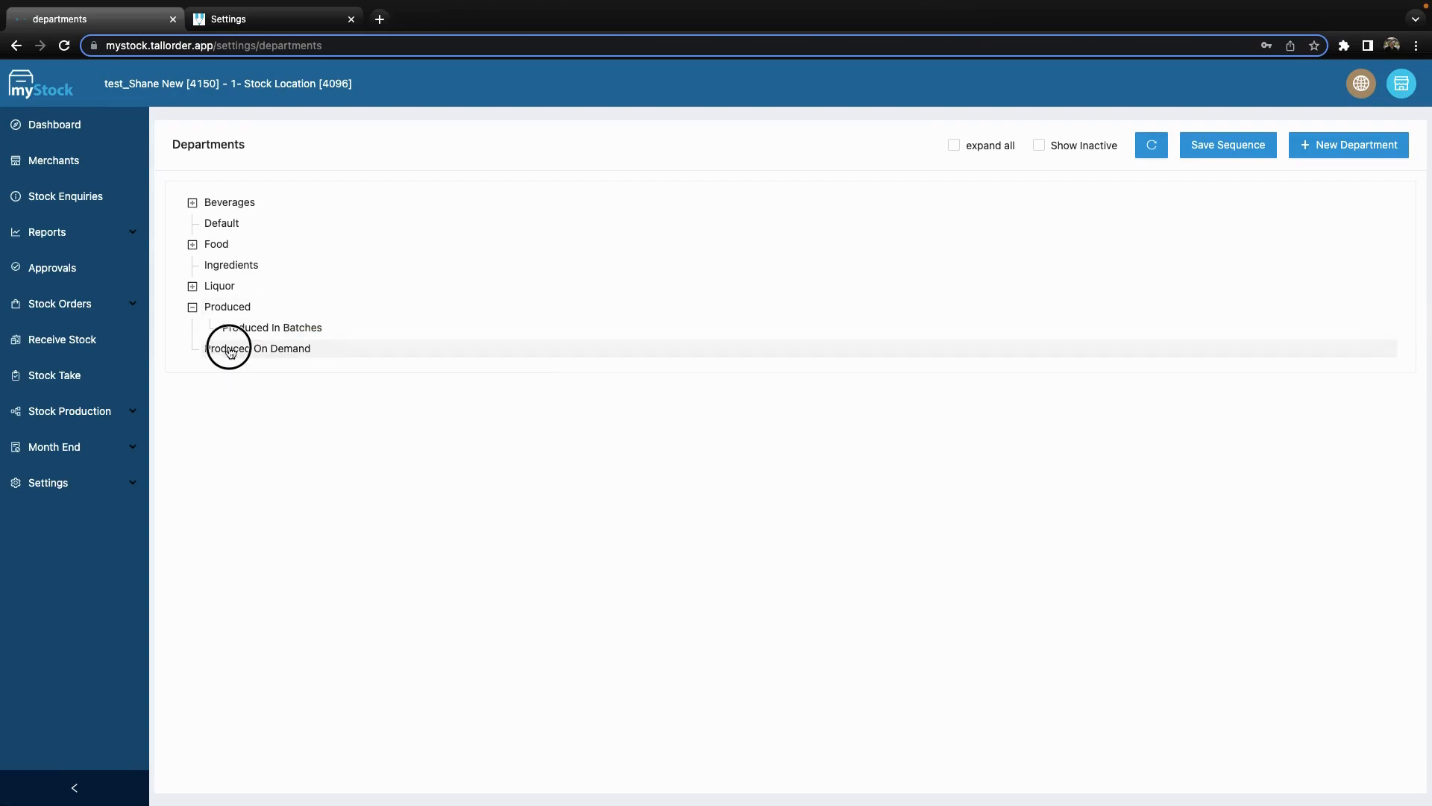
pyautogui.moveTo(230, 352); pyautogui.dragTo(247, 341)
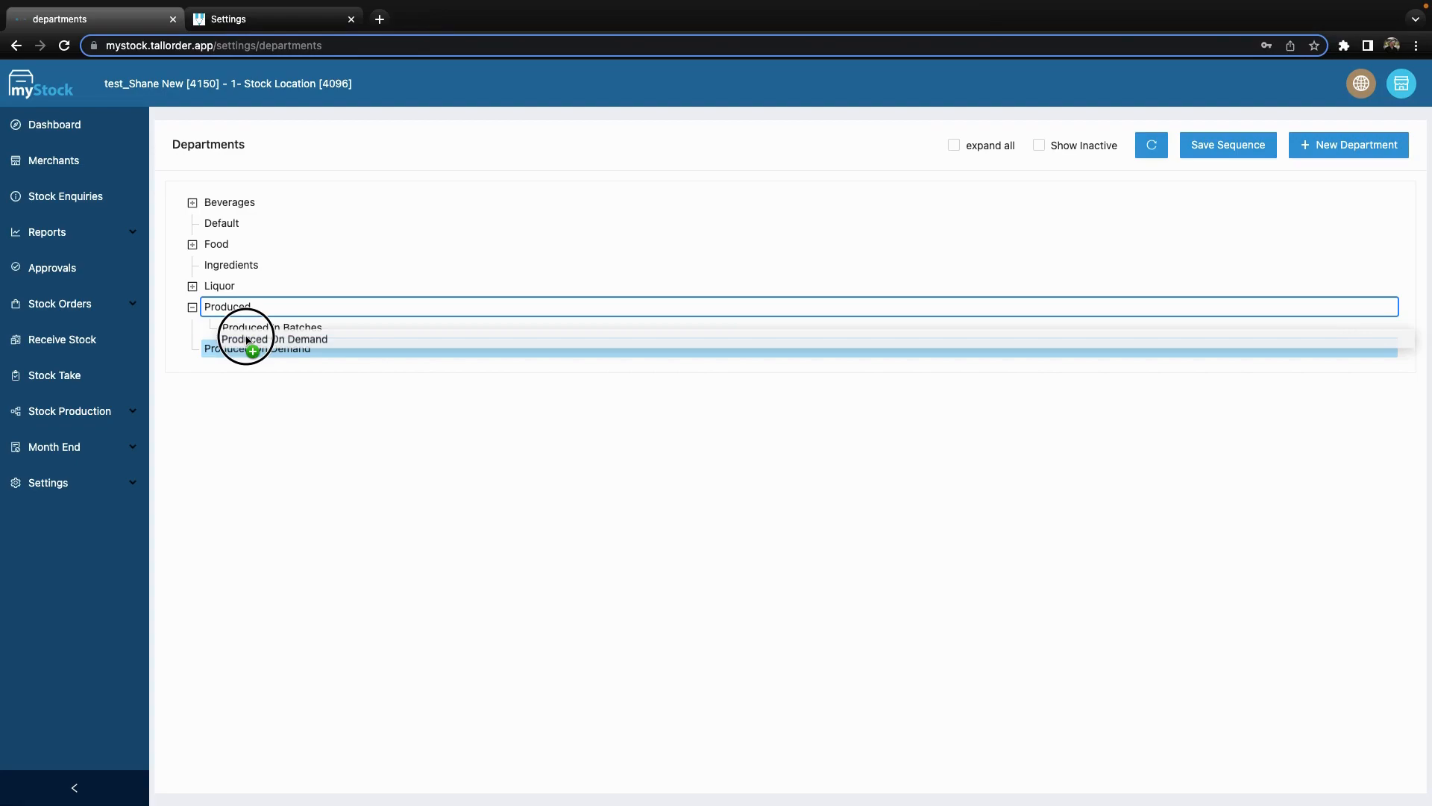
pyautogui.moveTo(247, 341); pyautogui.dragTo(247, 341)
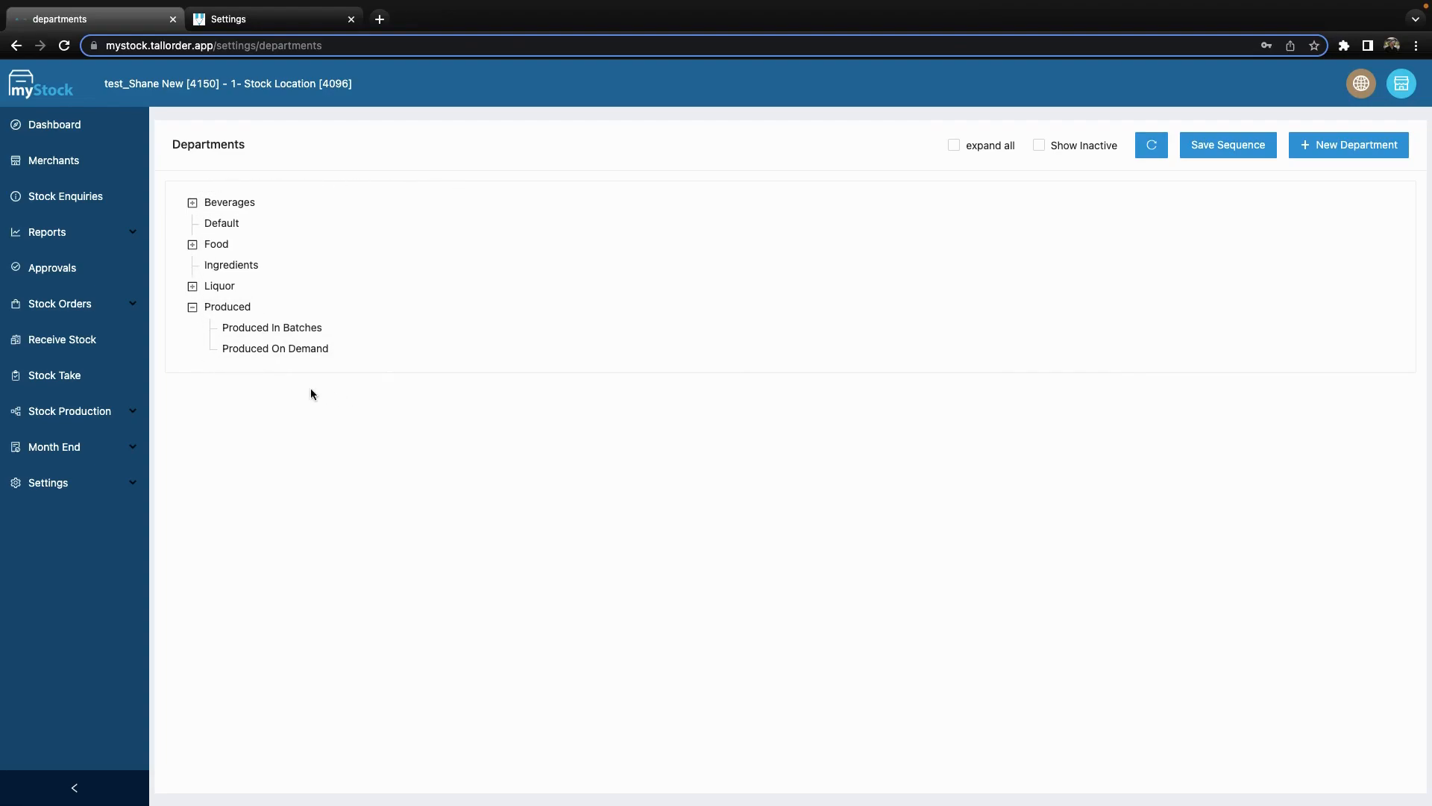
pyautogui.click(957, 150)
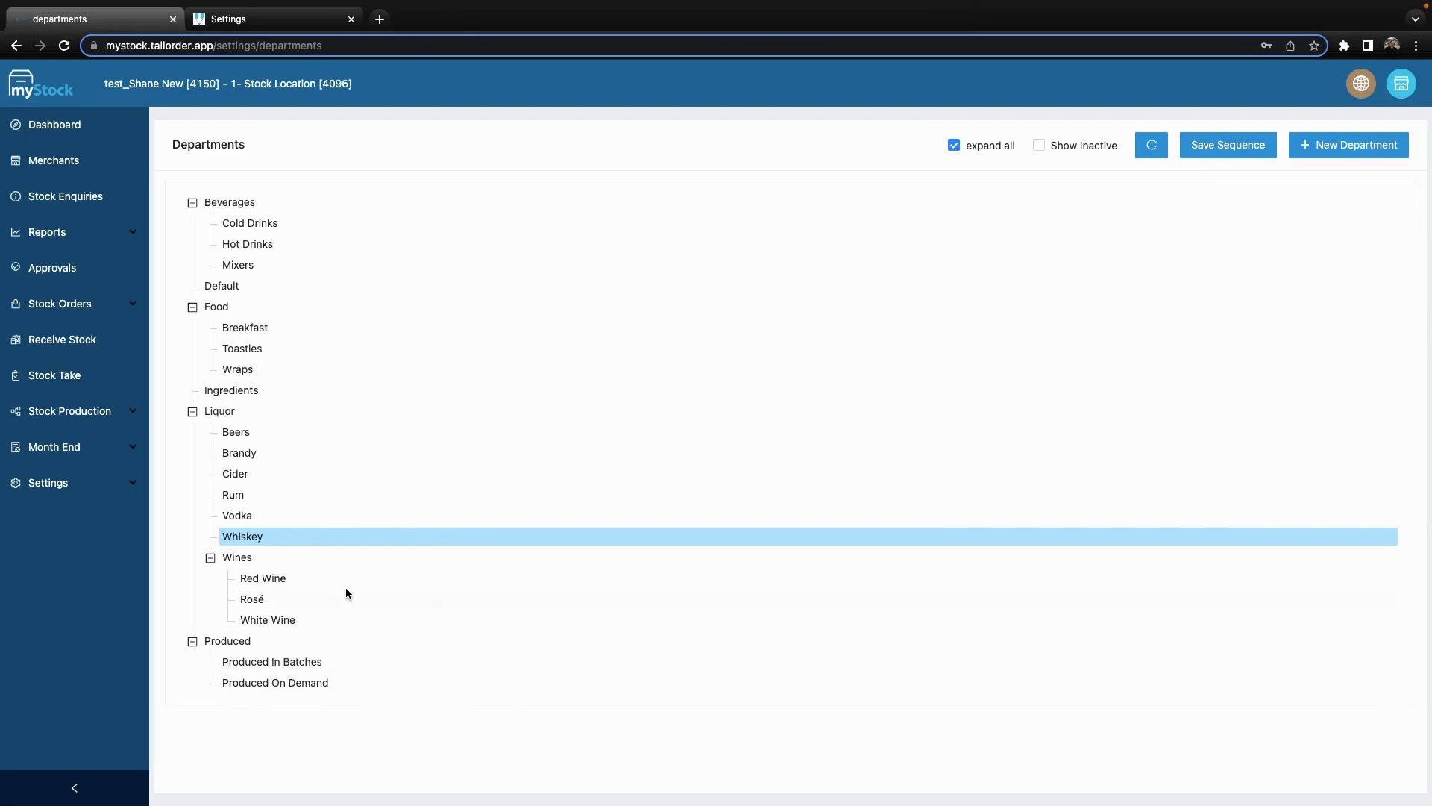
pyautogui.click(1153, 147)
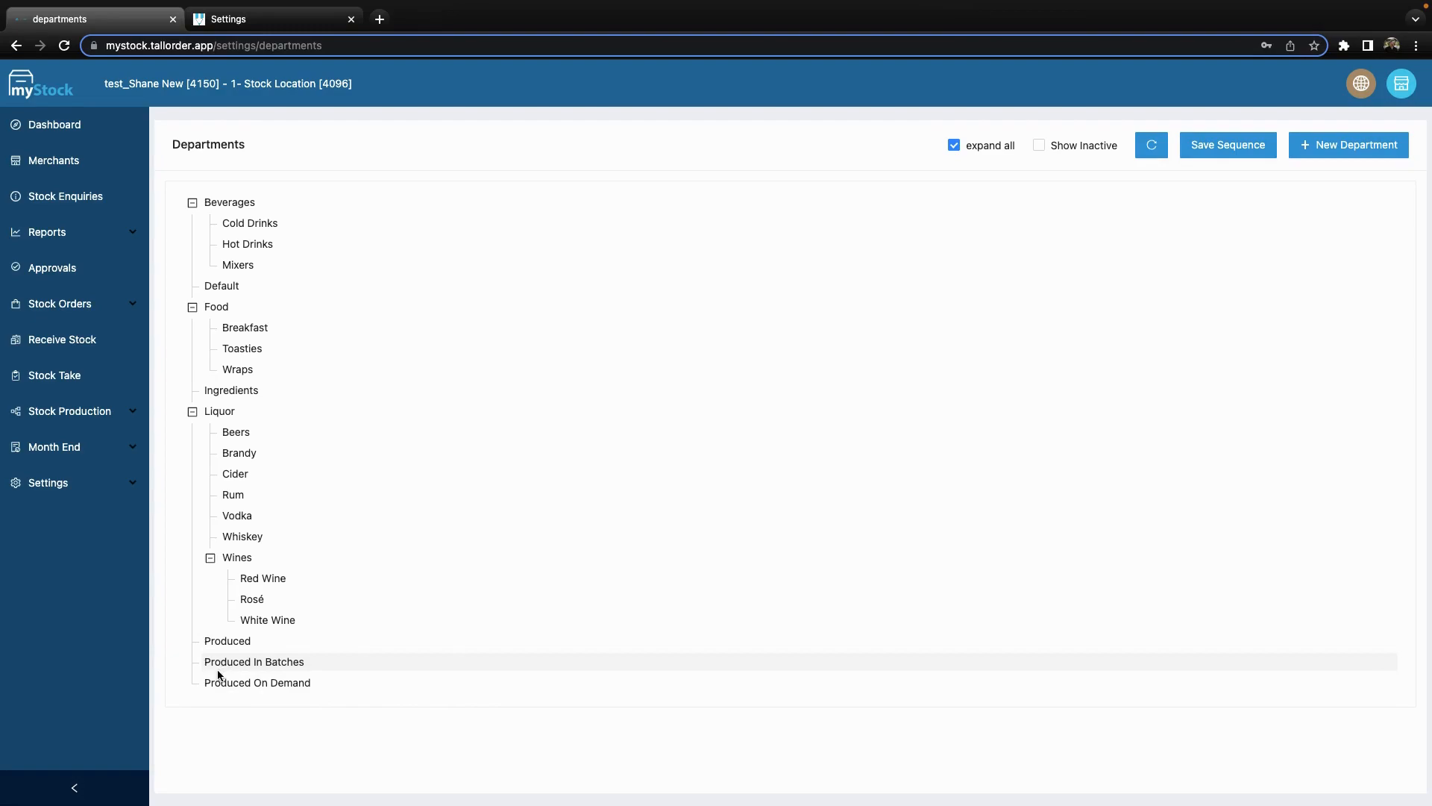
# - Nest Produced In Batches and Produced On Demand under Produced, save the department sequence, and collapse the tree
pyautogui.moveTo(222, 662)
pyautogui.mouseDown()
pyautogui.moveTo(251, 659)
pyautogui.moveTo(218, 666)
pyautogui.moveTo(233, 681)
pyautogui.mouseUp()
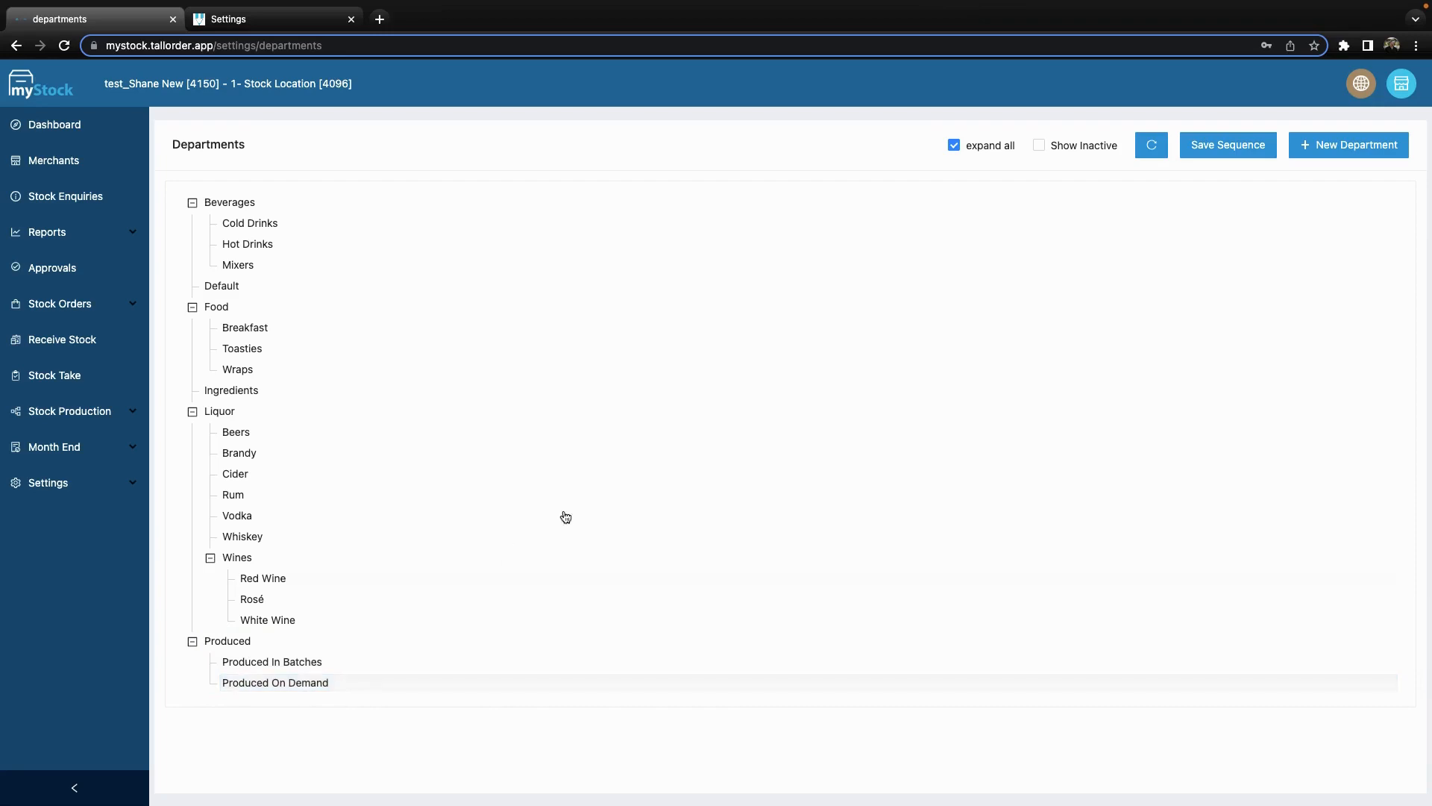
pyautogui.click(1223, 145)
pyautogui.click(955, 145)
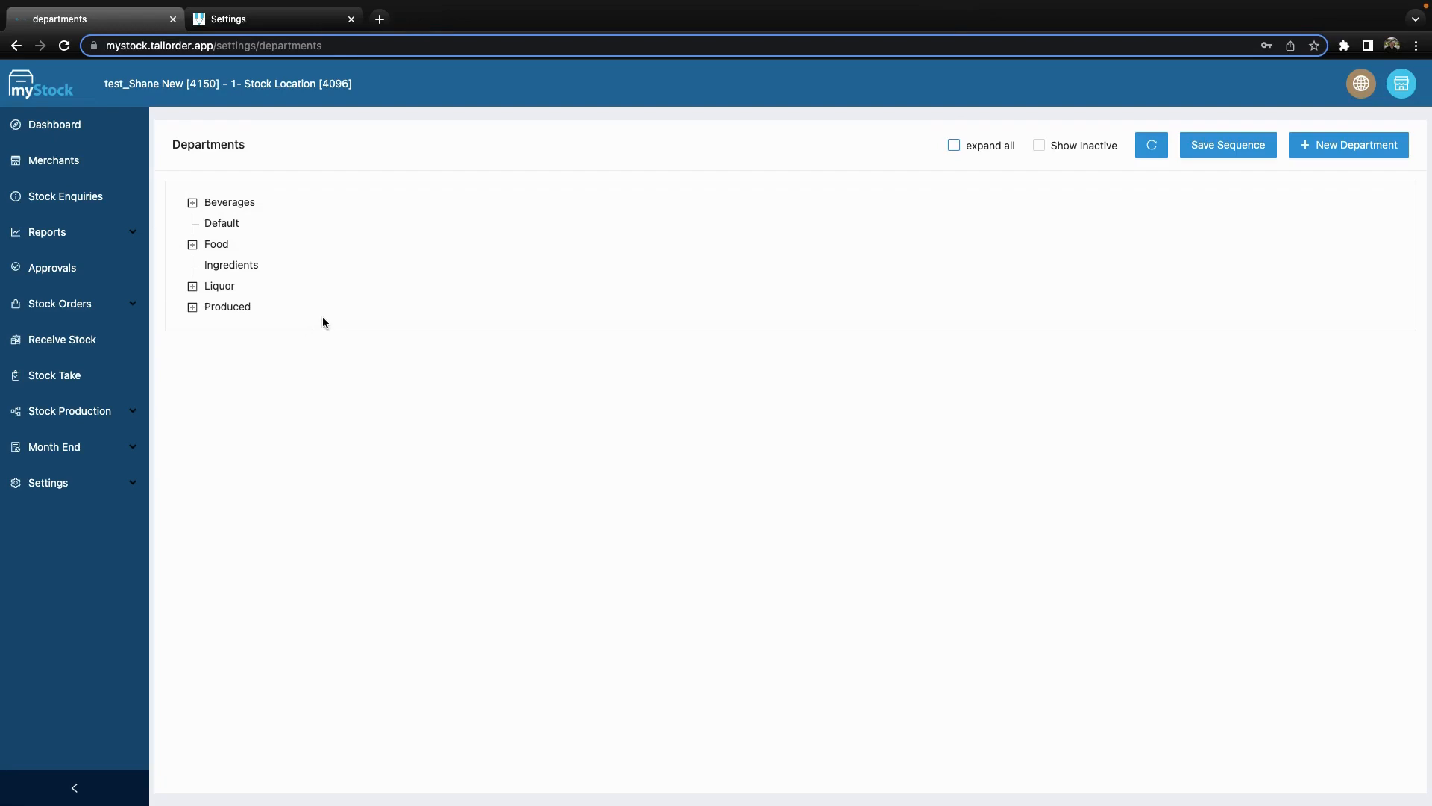
# - Expand the department tree, view the settings of the Beers department, and check the list with inactive departments included
pyautogui.click(954, 146)
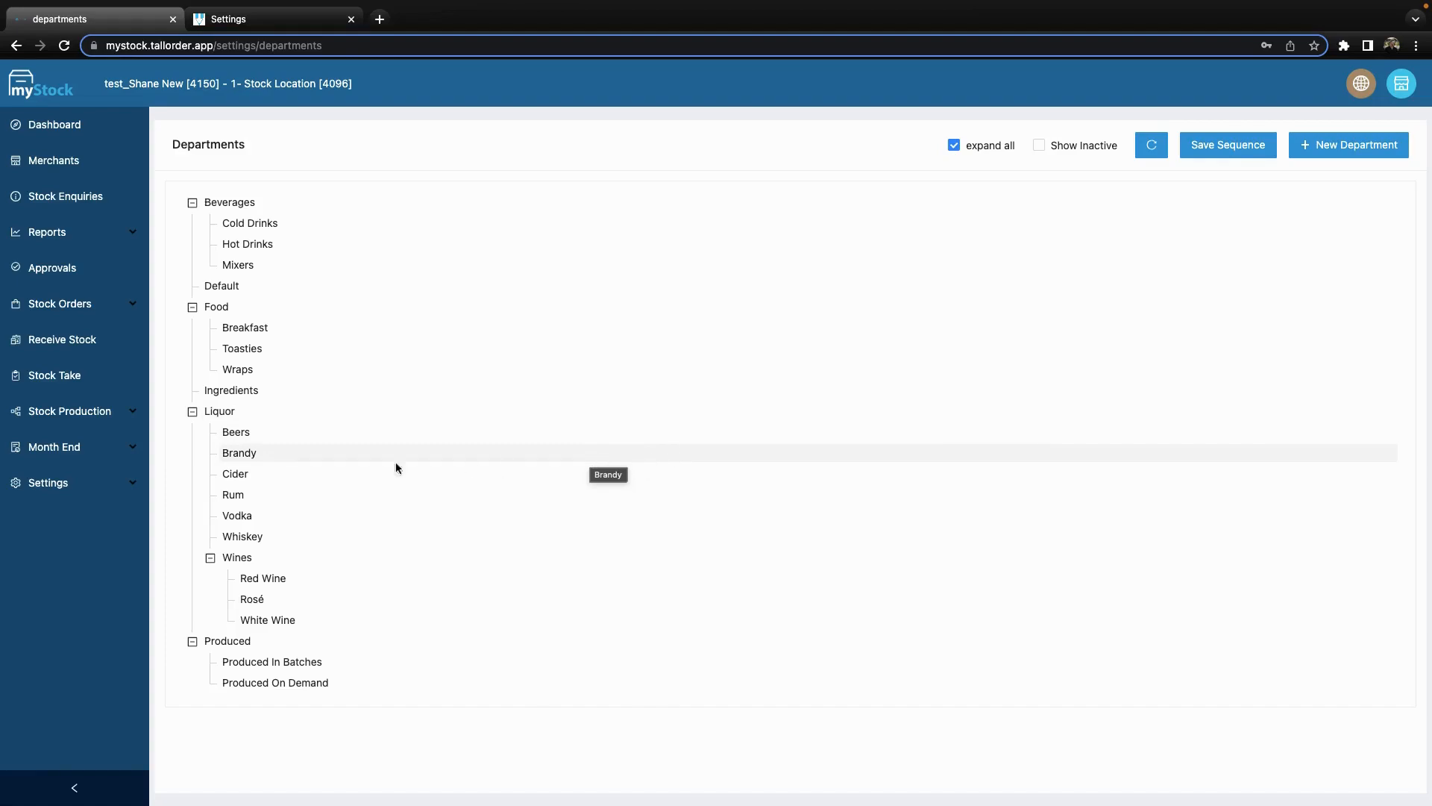
pyautogui.click(235, 433)
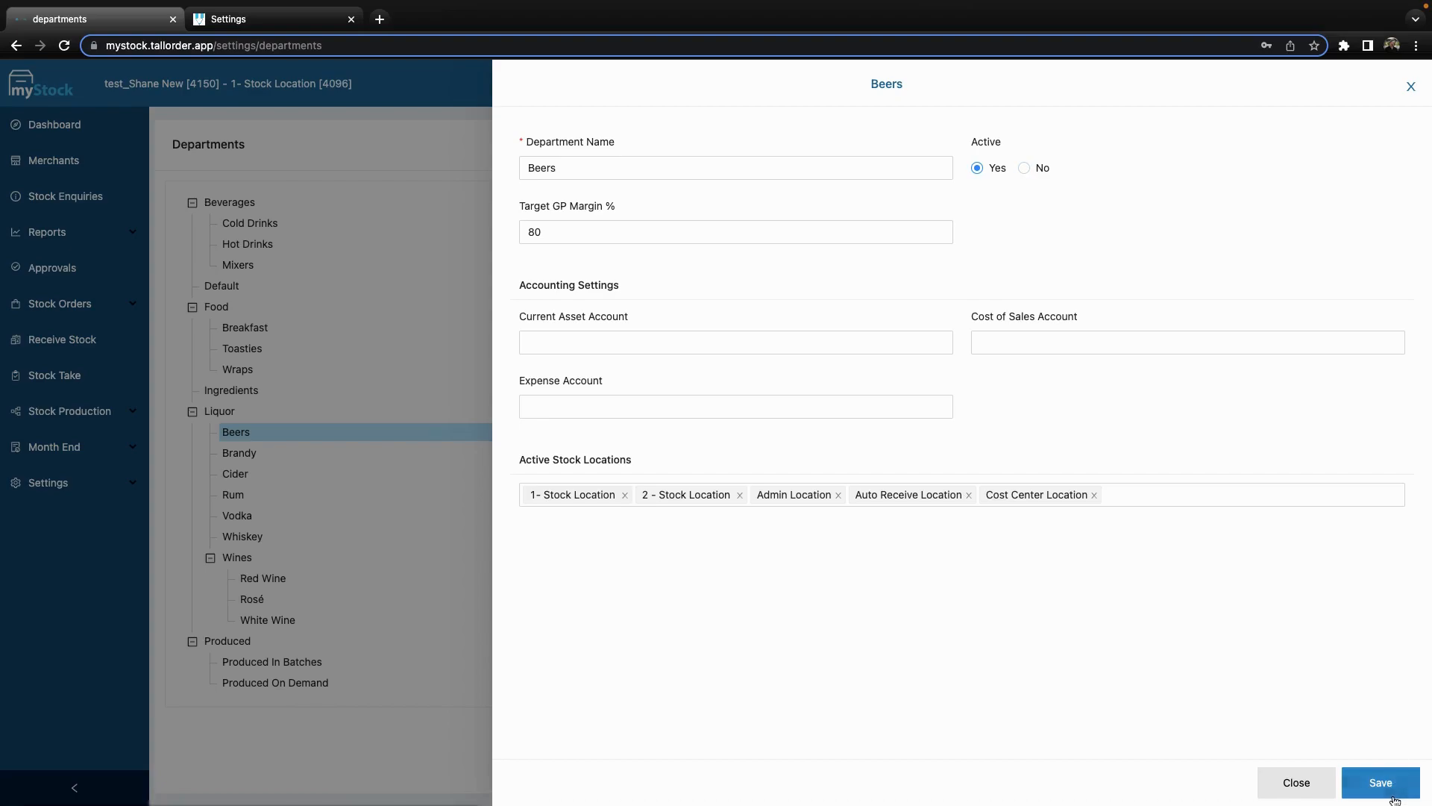
pyautogui.click(1328, 787)
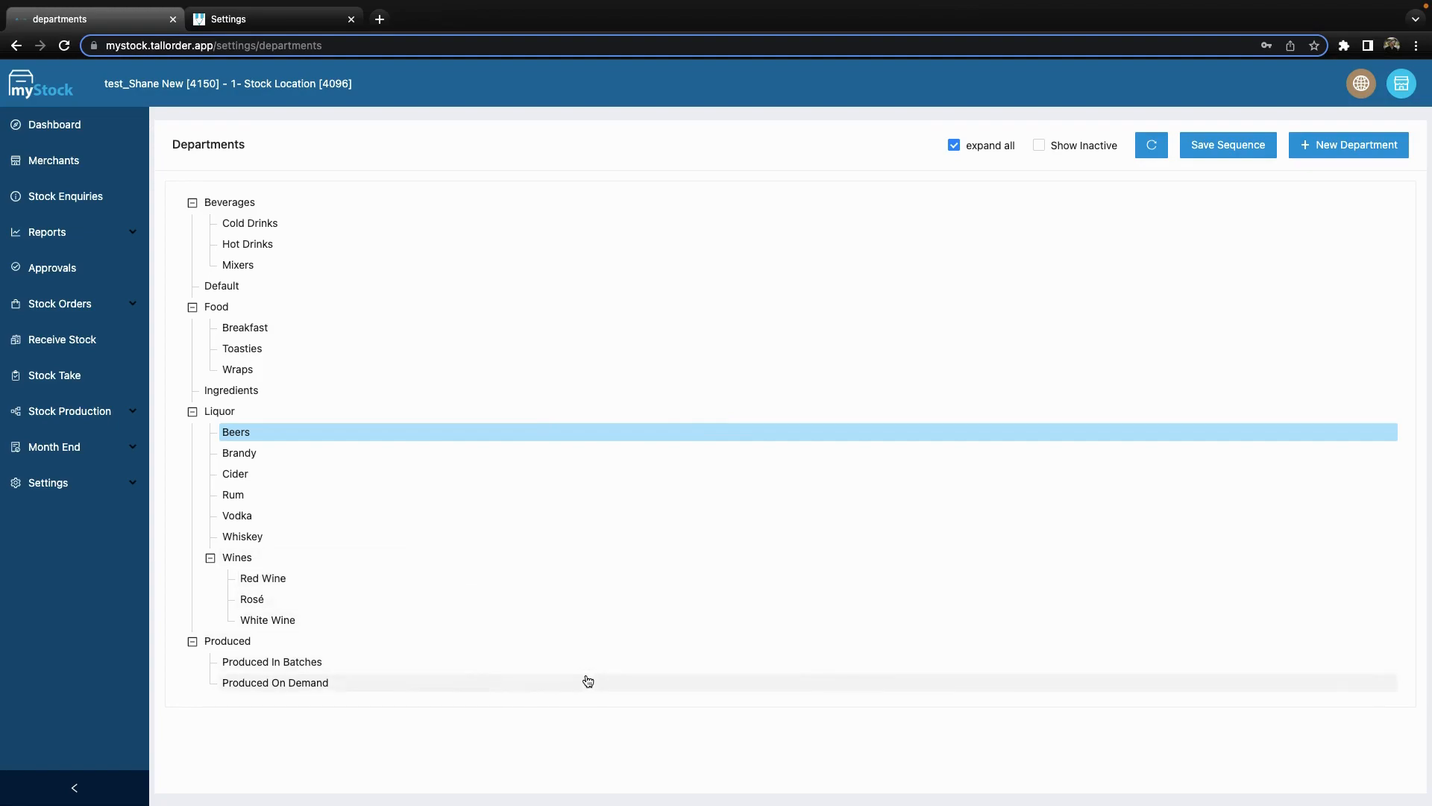
pyautogui.click(1040, 146)
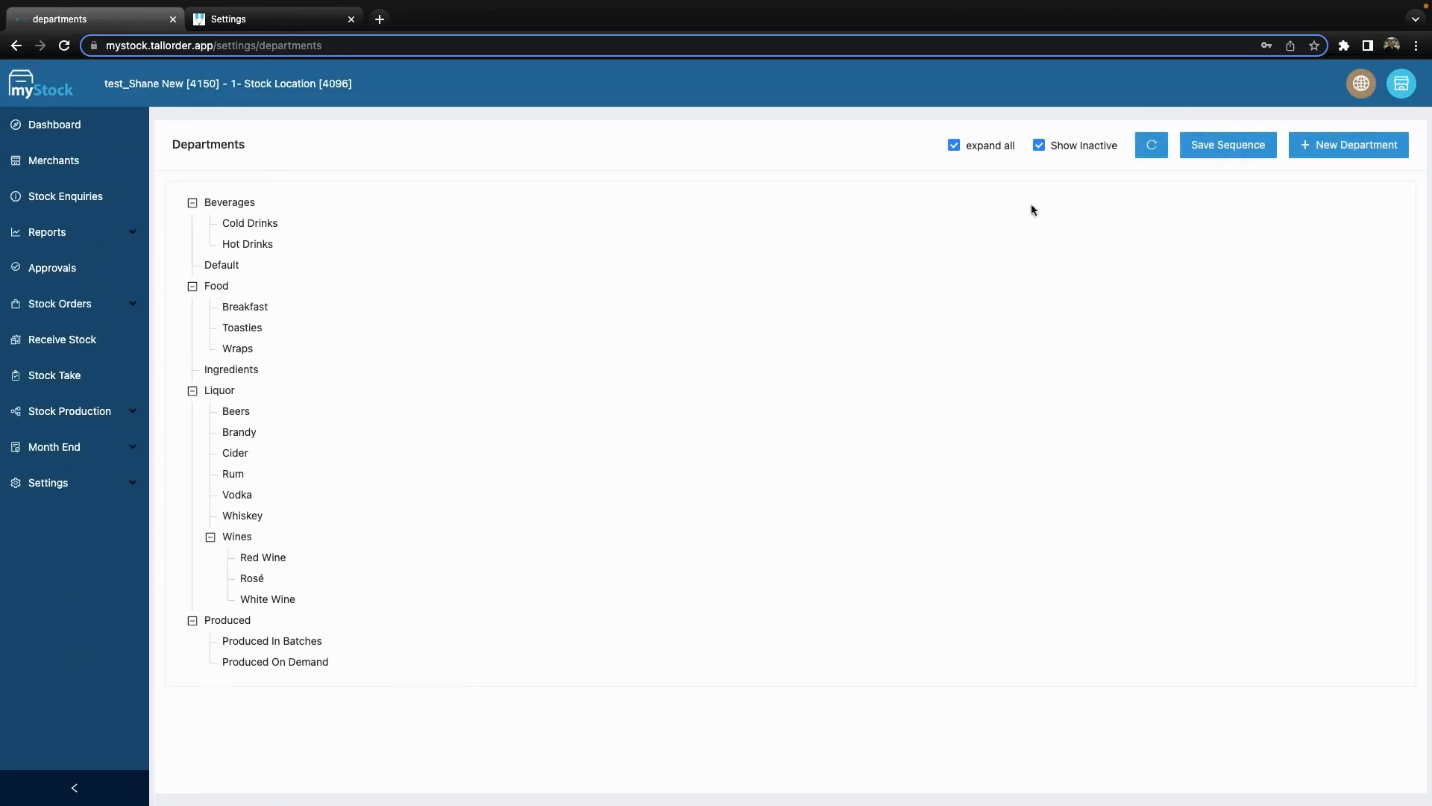
pyautogui.click(1041, 144)
# - Start a new department with active locations 1- Stock Location, 2 - Stock Location and Auto Receive Location, and close it without saving
pyautogui.click(1354, 147)
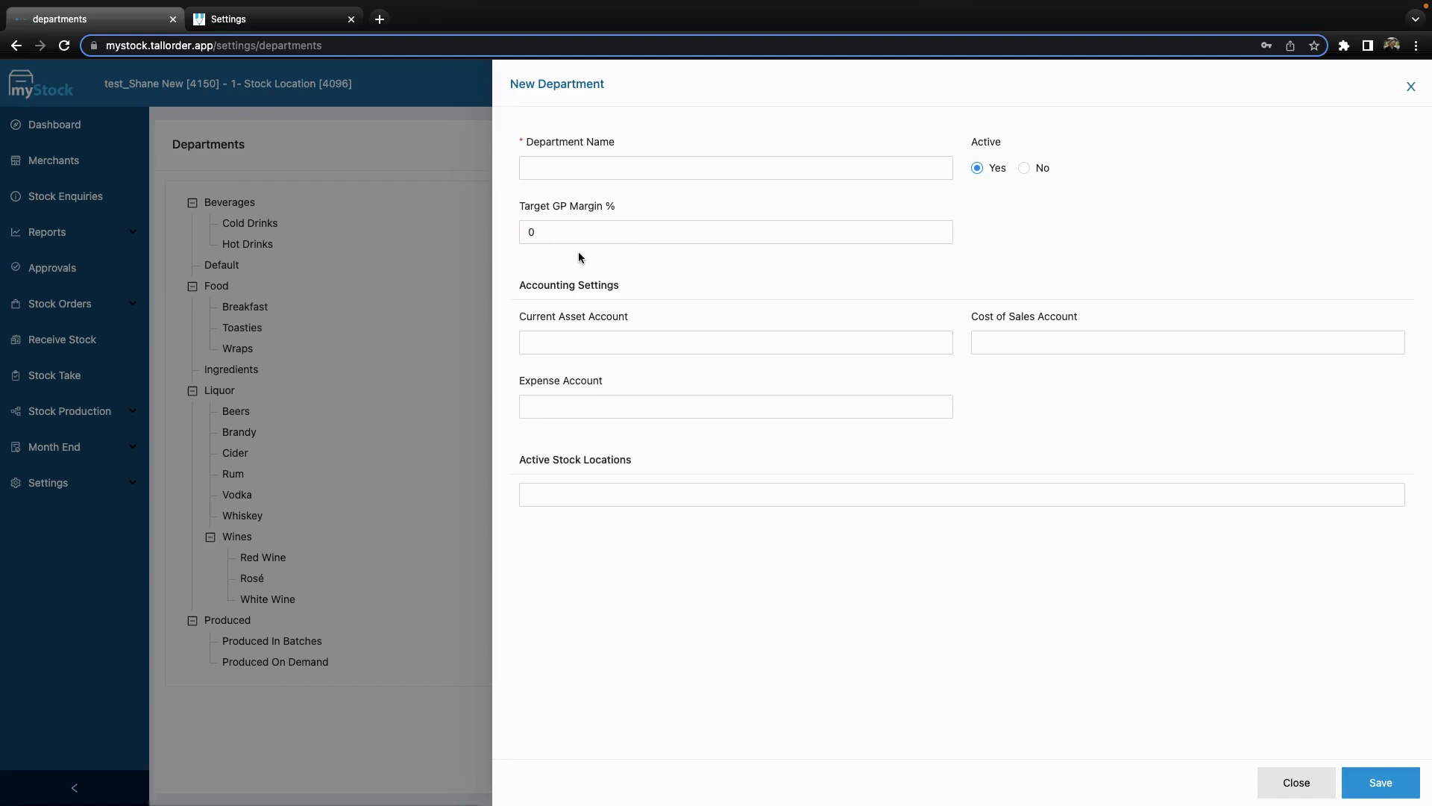
pyautogui.click(563, 237)
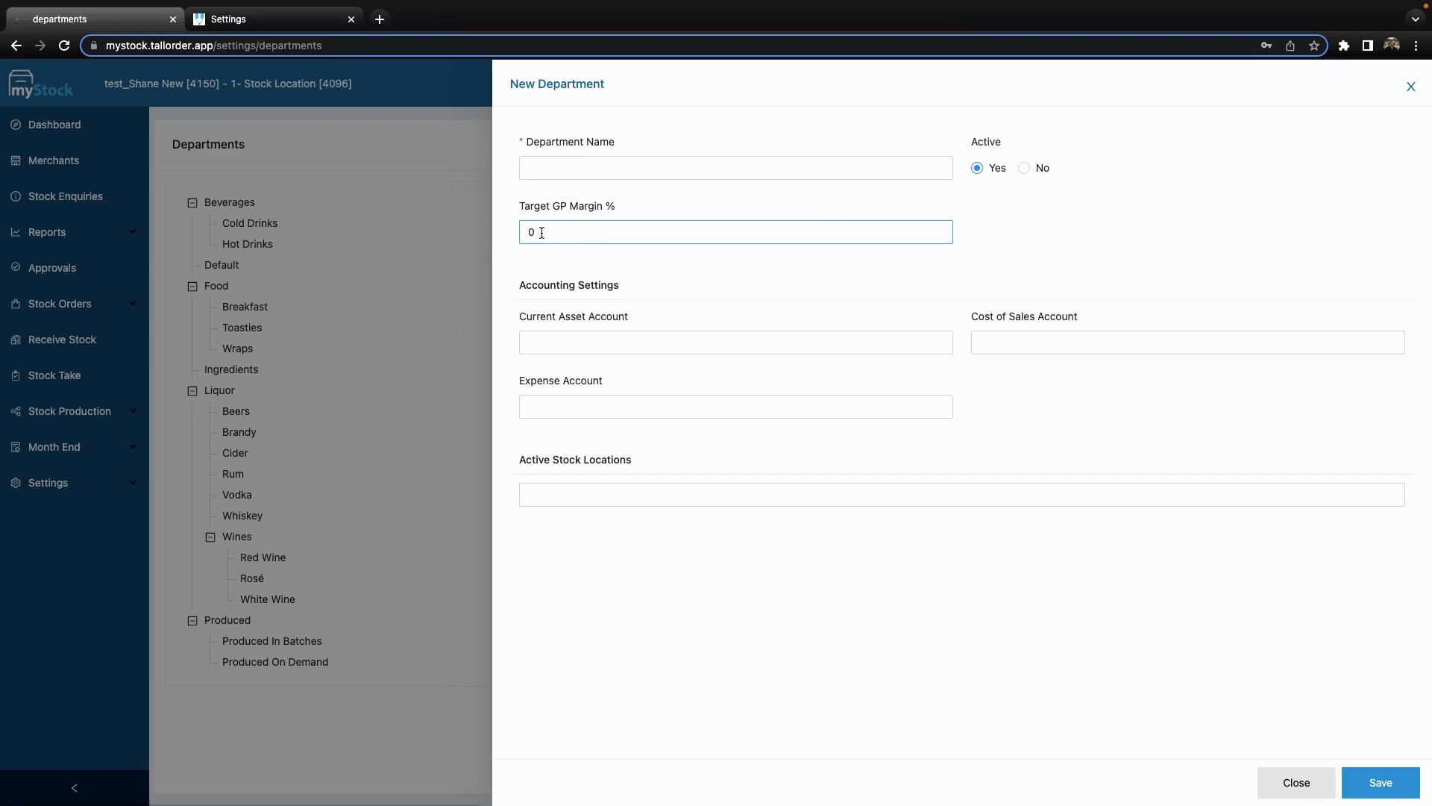
pyautogui.click(546, 258)
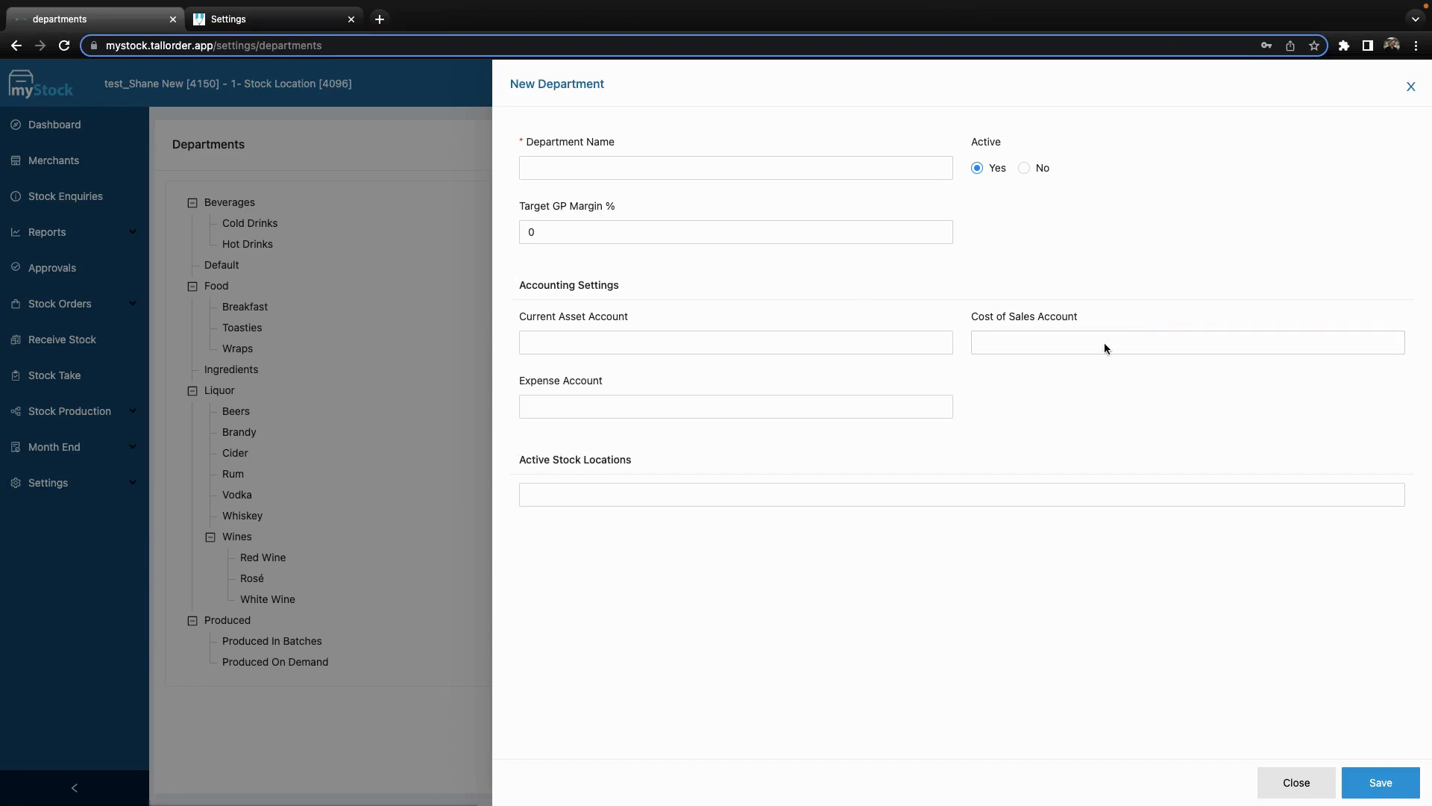
pyautogui.click(663, 494)
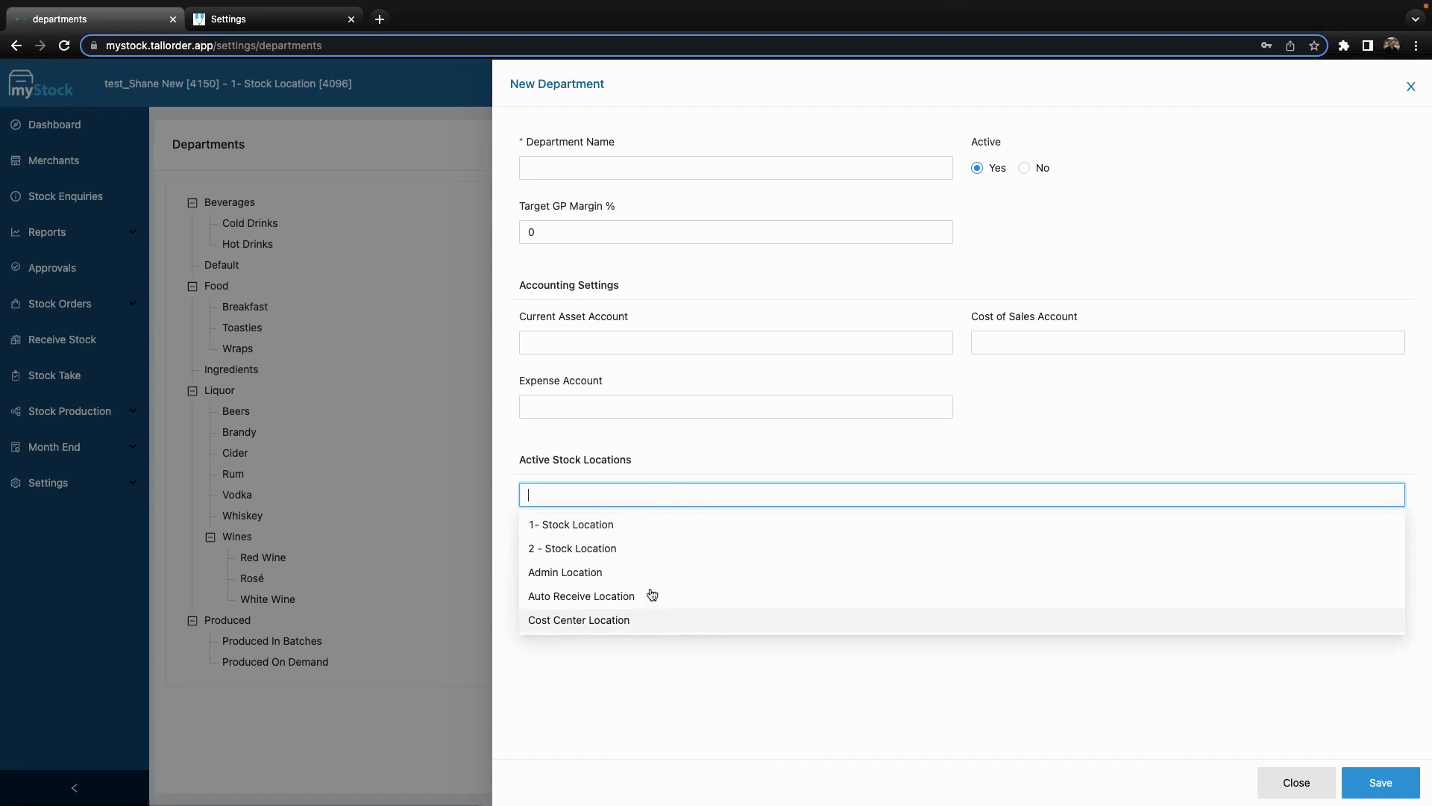
pyautogui.click(641, 526)
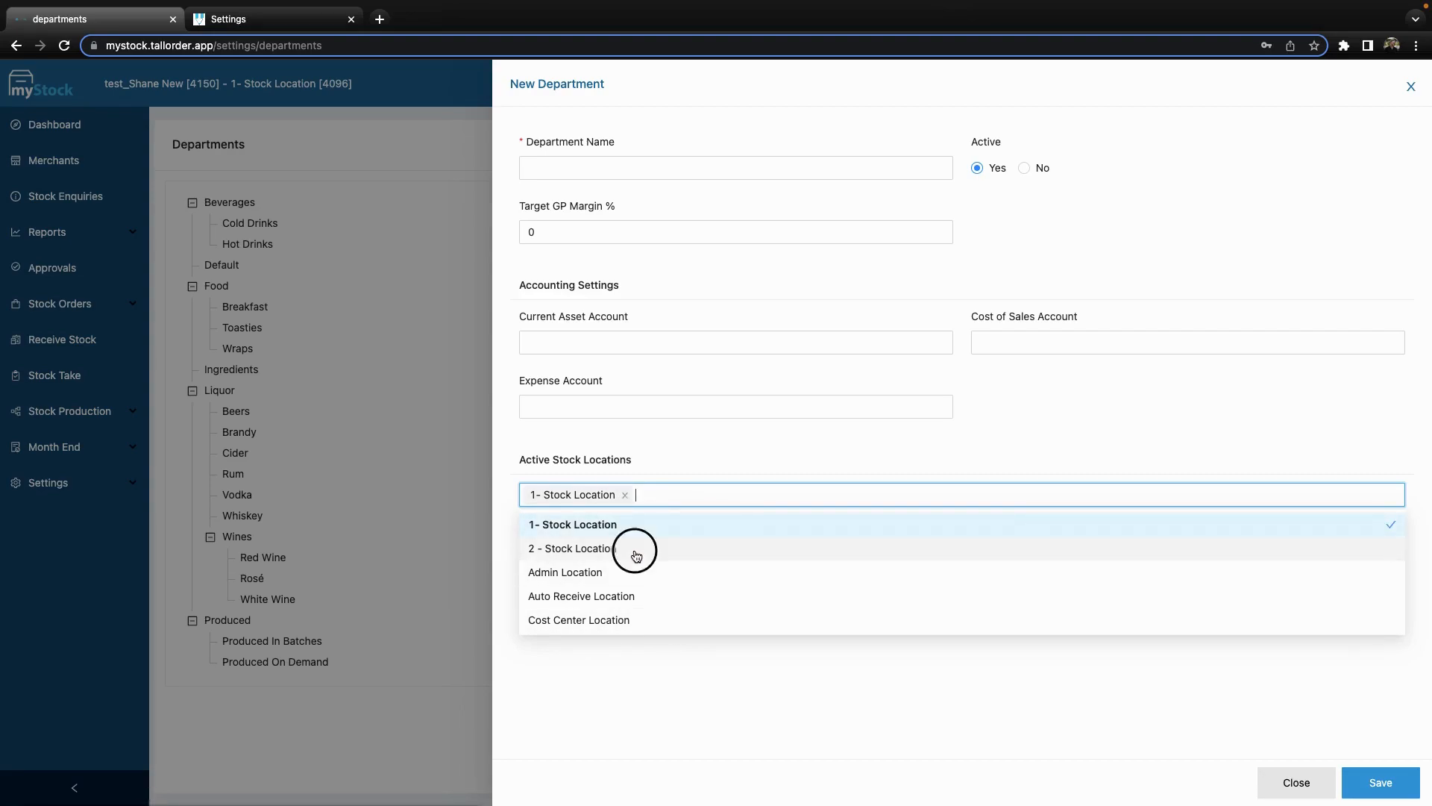
pyautogui.click(638, 549)
pyautogui.click(645, 597)
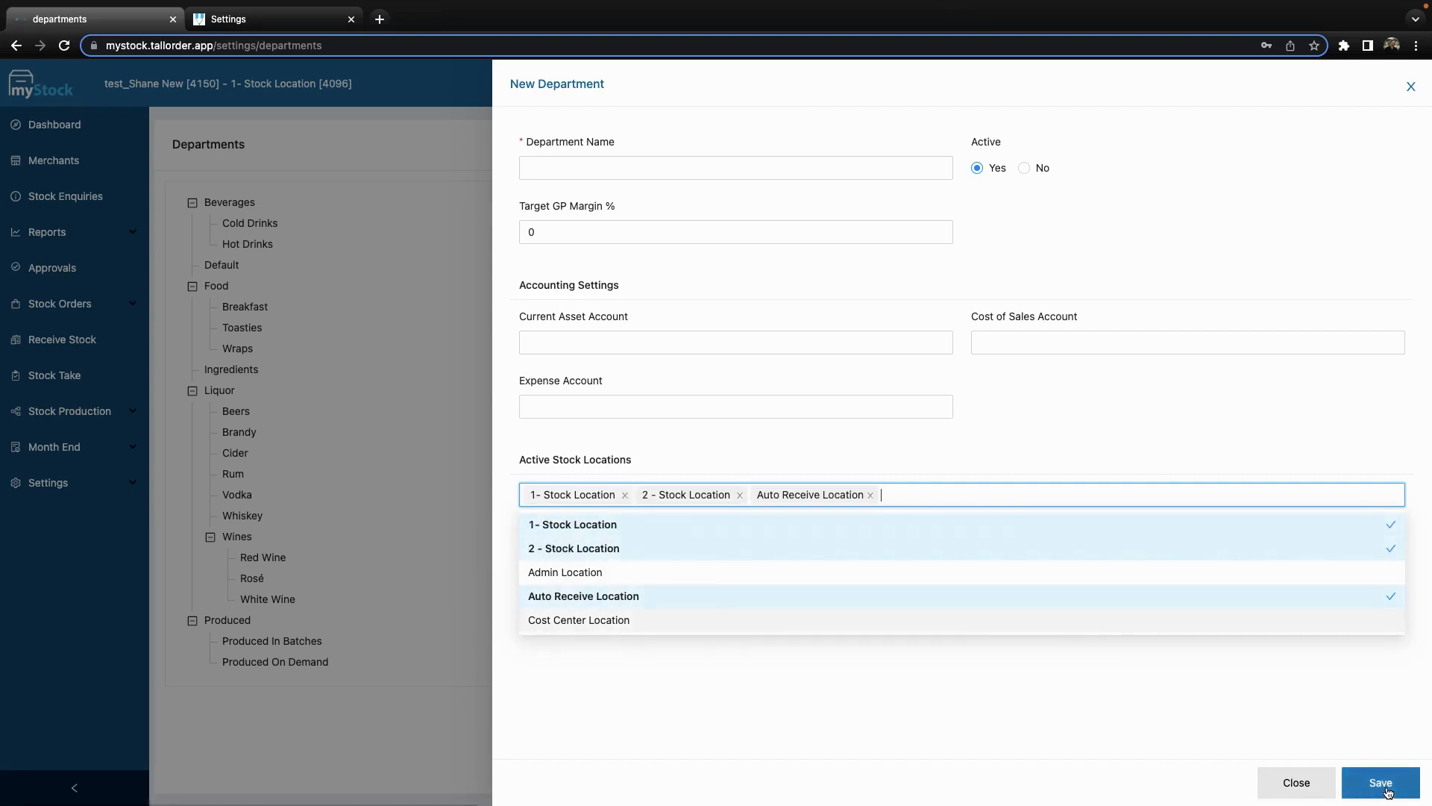
pyautogui.click(1297, 783)
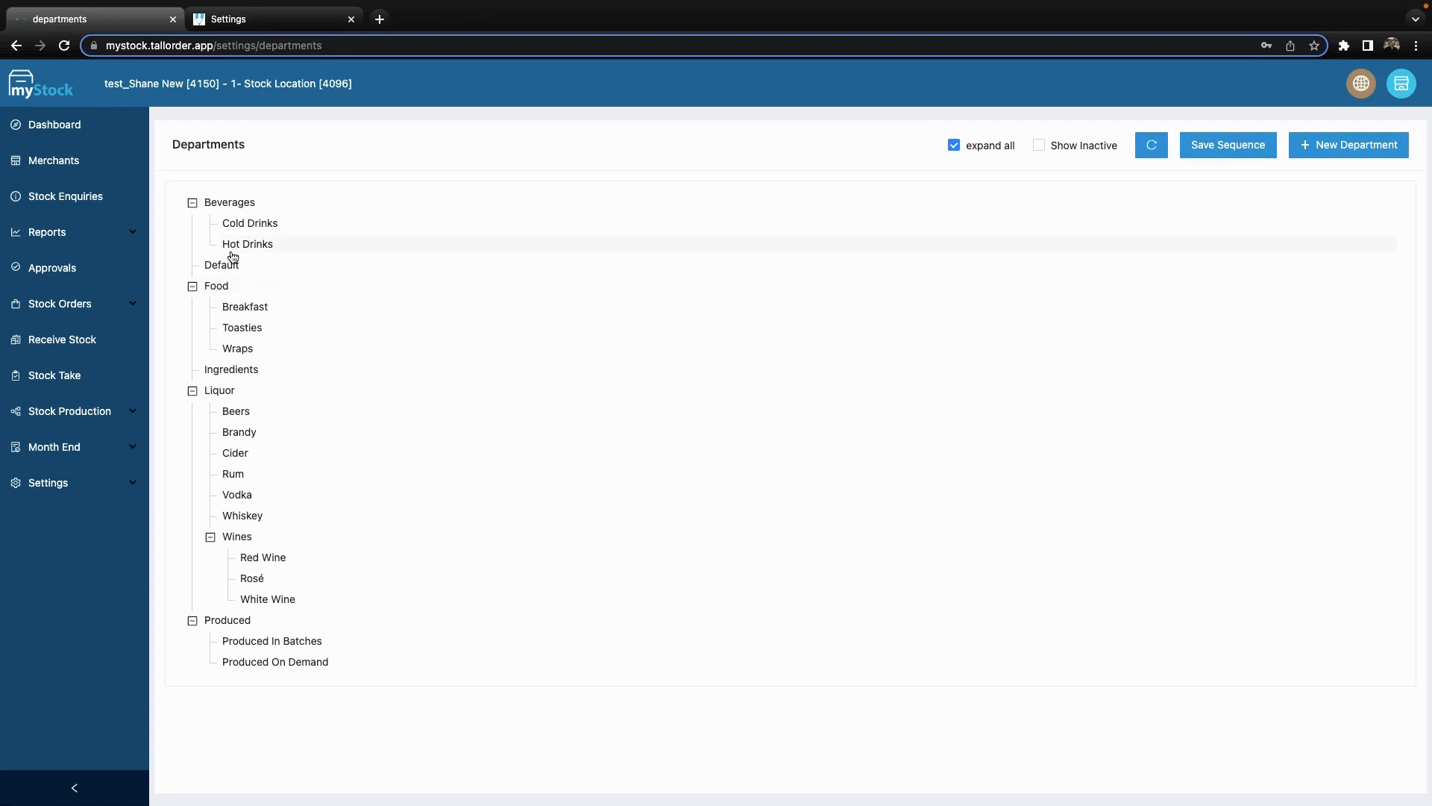
# - Check the target GP margin of the Beers department under Liquor and close its details unchanged
pyautogui.click(237, 412)
pyautogui.click(560, 231)
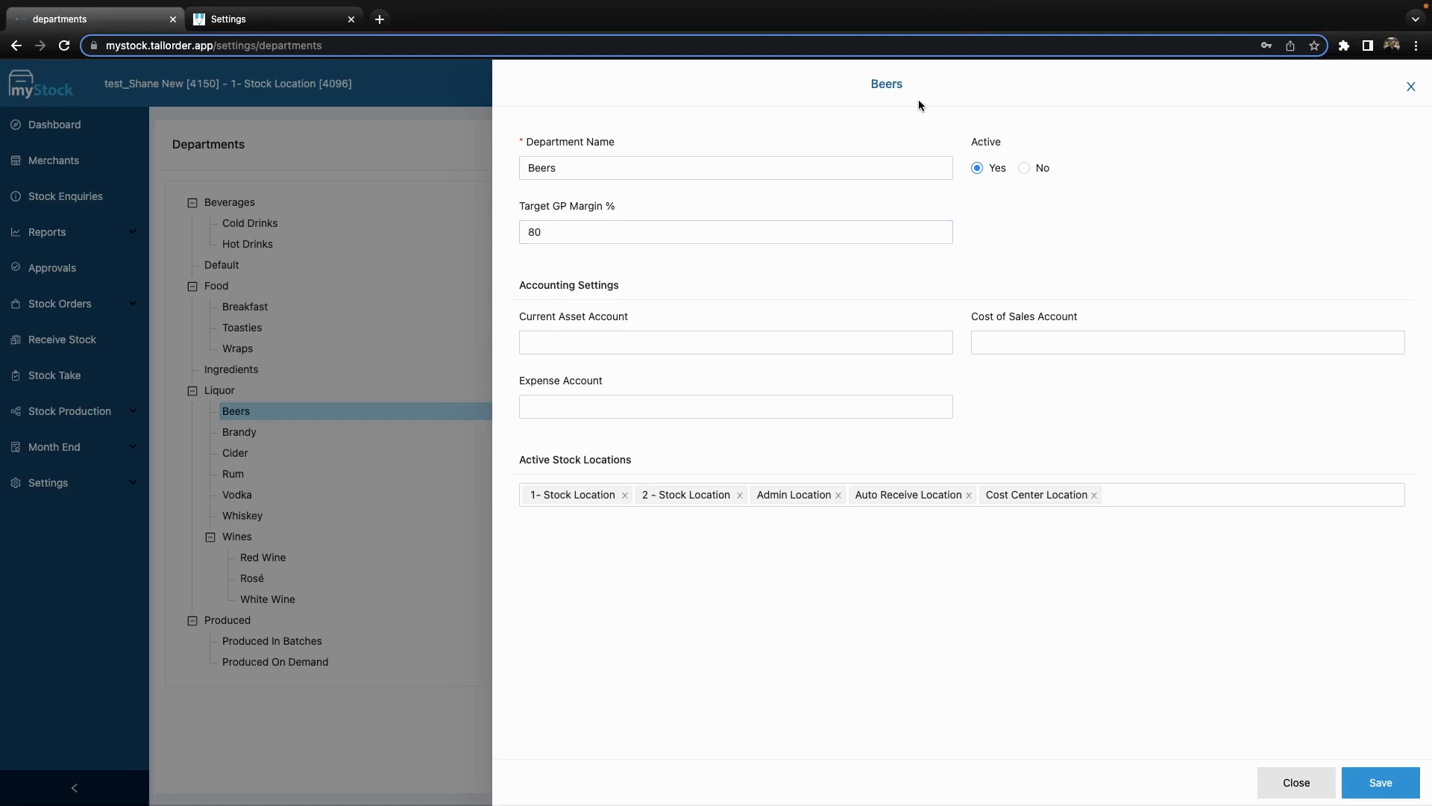
pyautogui.click(1305, 789)
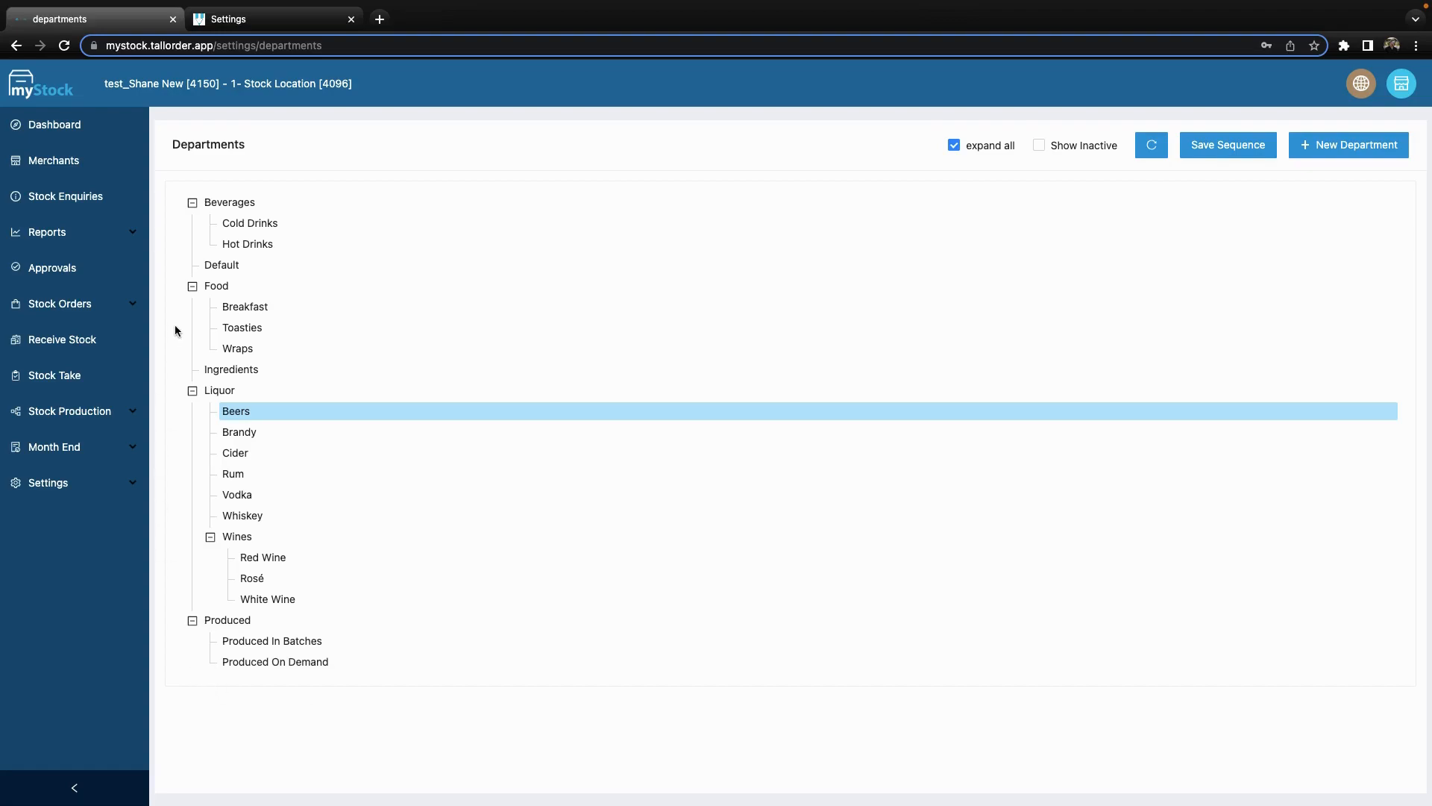
# - Open the department filter in Stock Enquiries, look through it, and collapse the Beverages, Produced, Food and Liquor groups
pyautogui.click(64, 198)
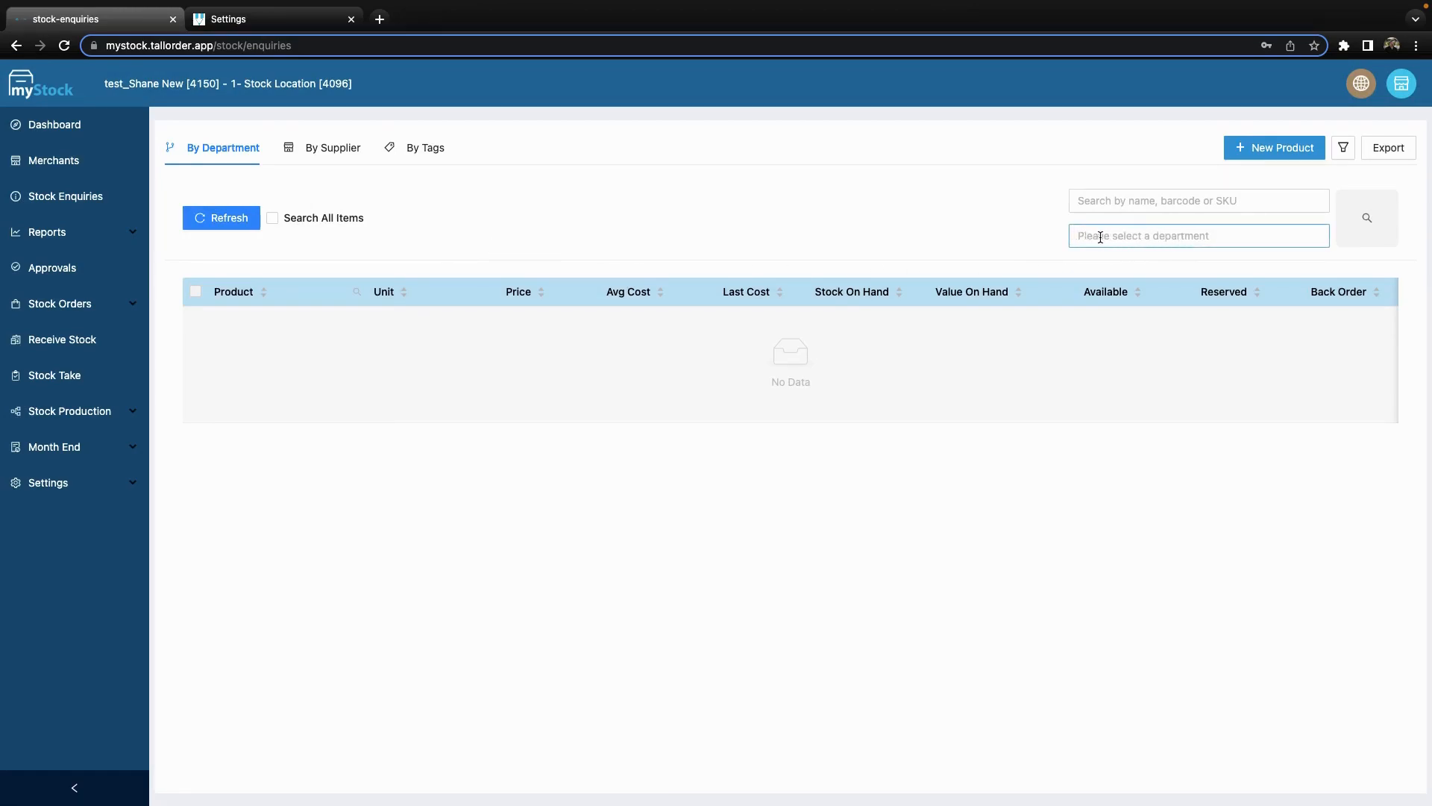
pyautogui.click(1076, 236)
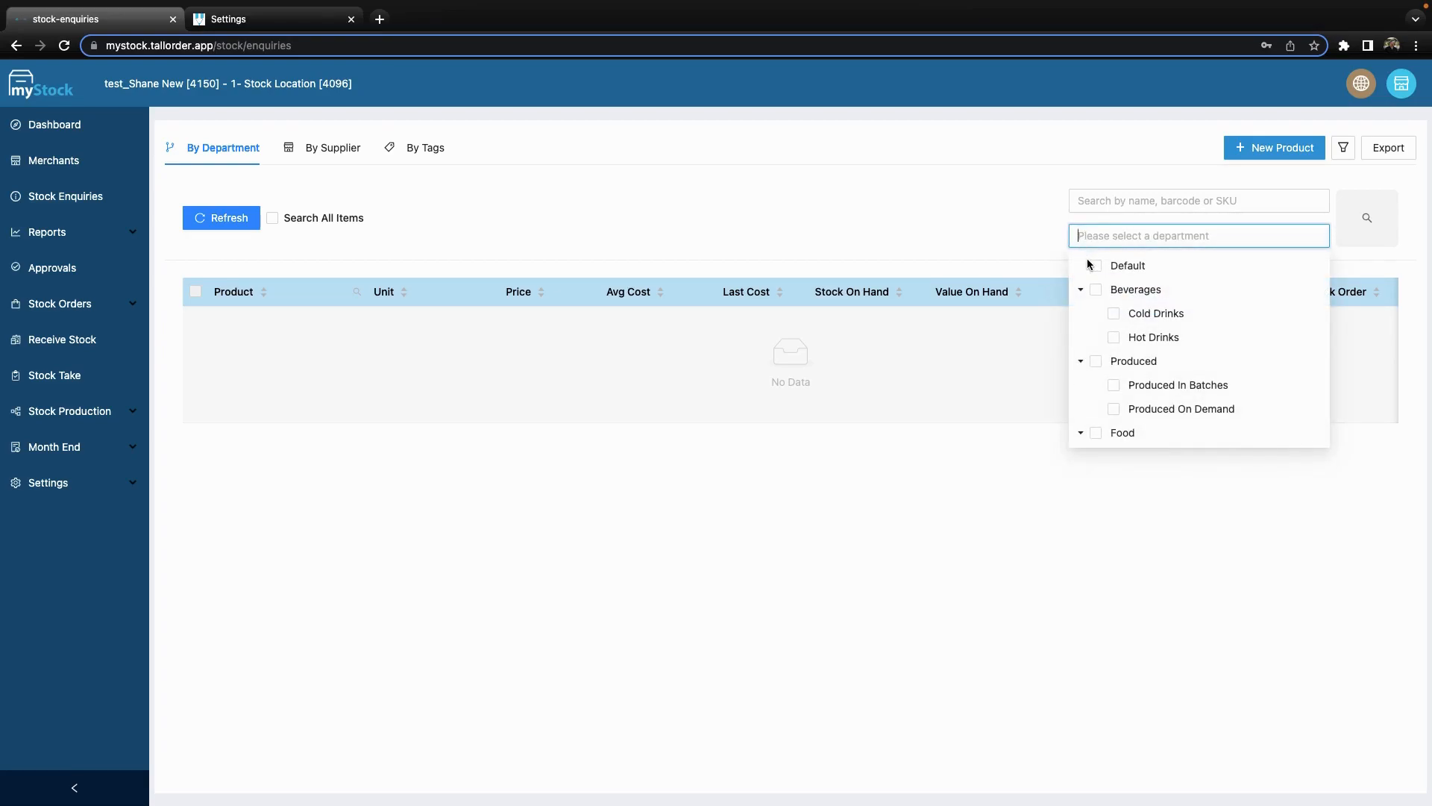
pyautogui.scroll(-3, 1138, 334)
pyautogui.scroll(-5, 1140, 336)
pyautogui.scroll(8, 1142, 337)
pyautogui.click(1081, 290)
pyautogui.click(1081, 313)
pyautogui.click(1083, 336)
pyautogui.click(1081, 385)
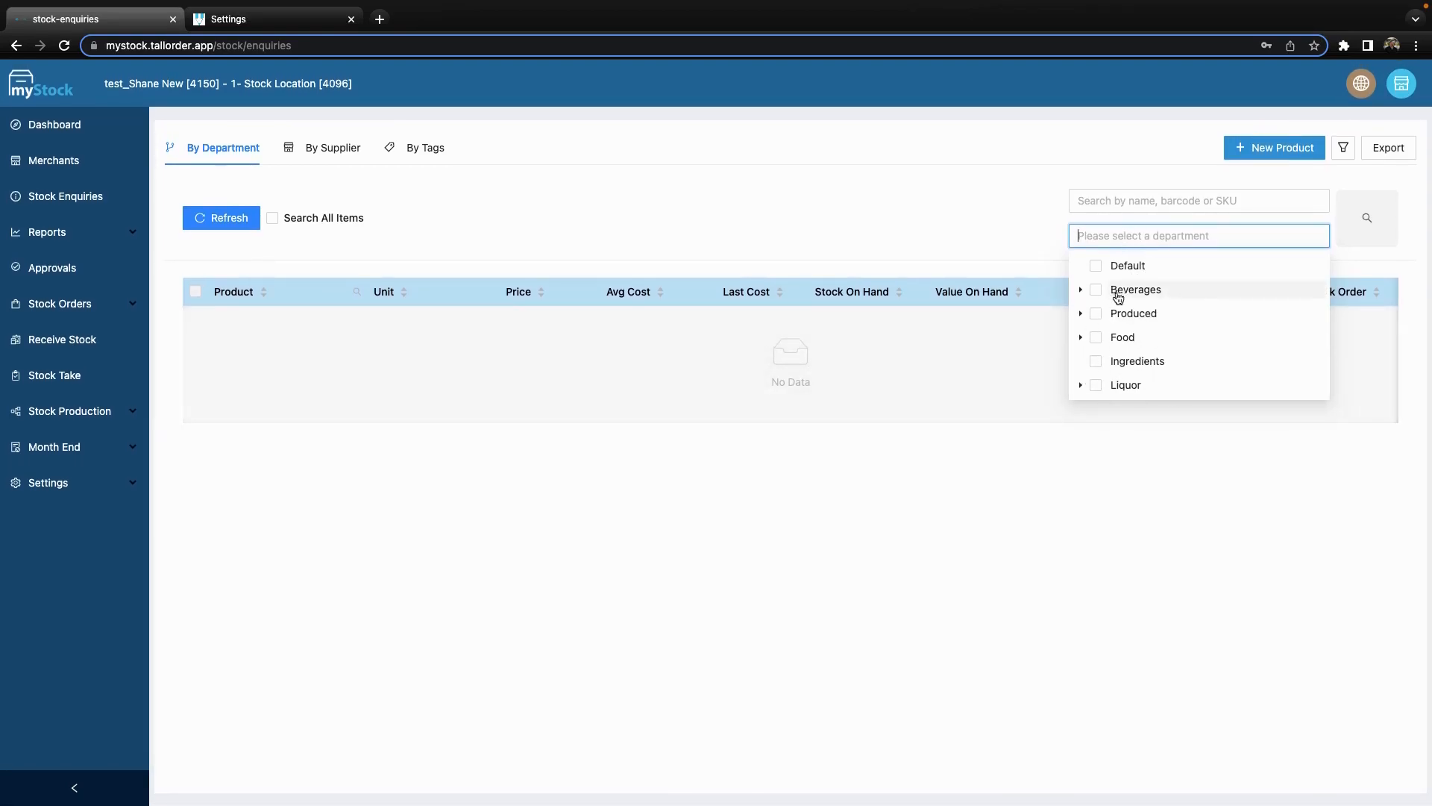
# - Expand the Beverages, Produced, Food and Liquor groups in the department filter and look through their sub-departments, including those under Wines
pyautogui.scroll(1, 1123, 322)
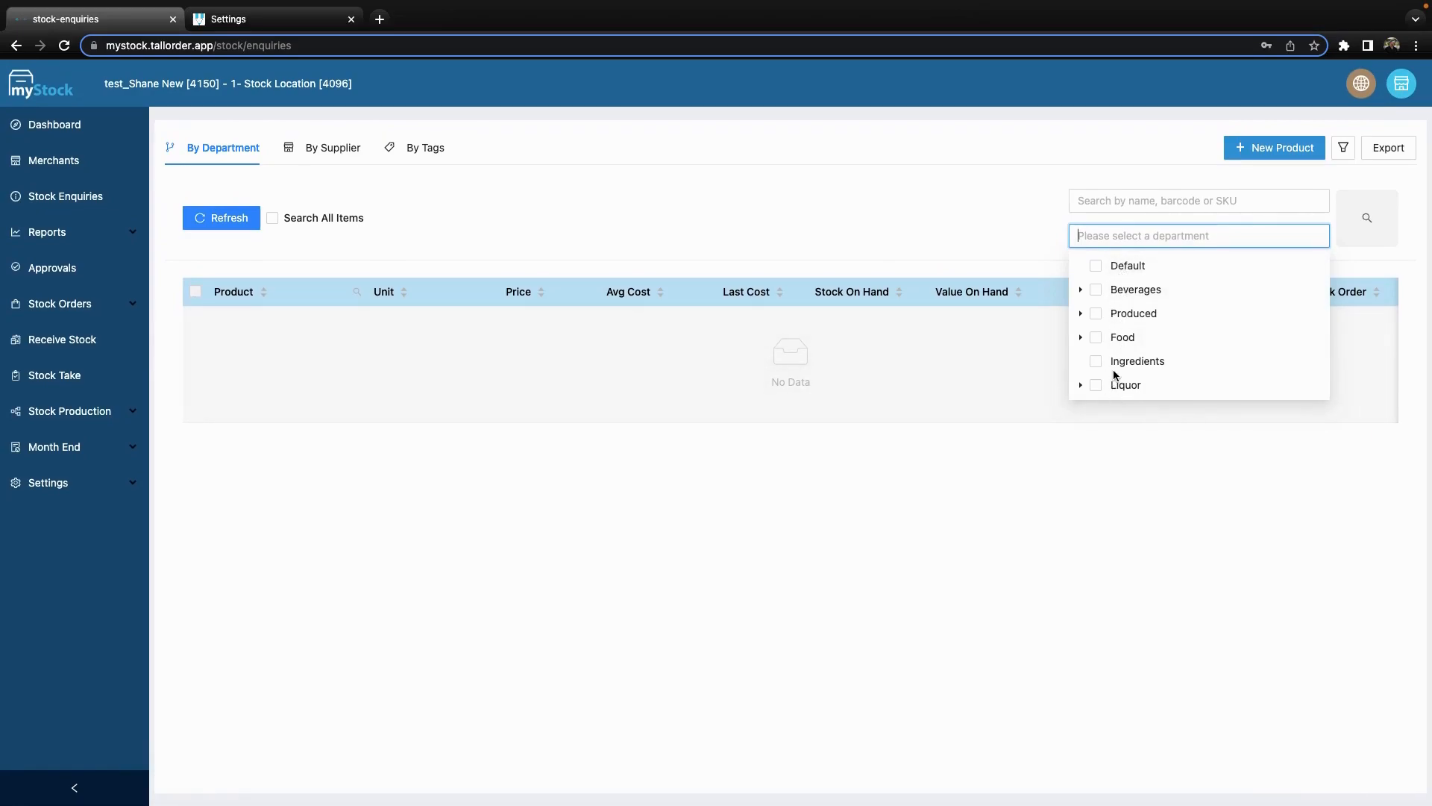
pyautogui.click(1079, 291)
pyautogui.click(1081, 362)
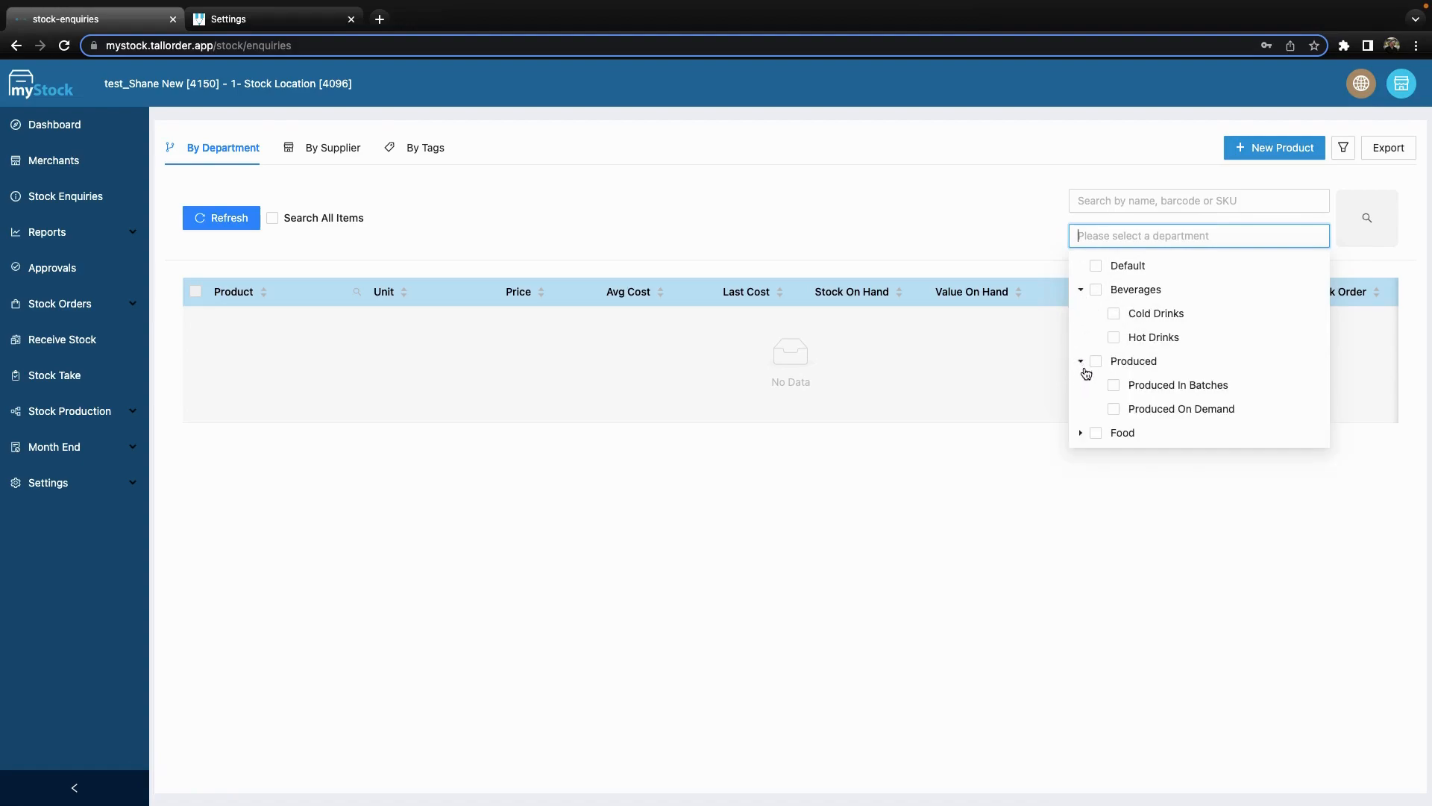
pyautogui.scroll(-3, 1134, 362)
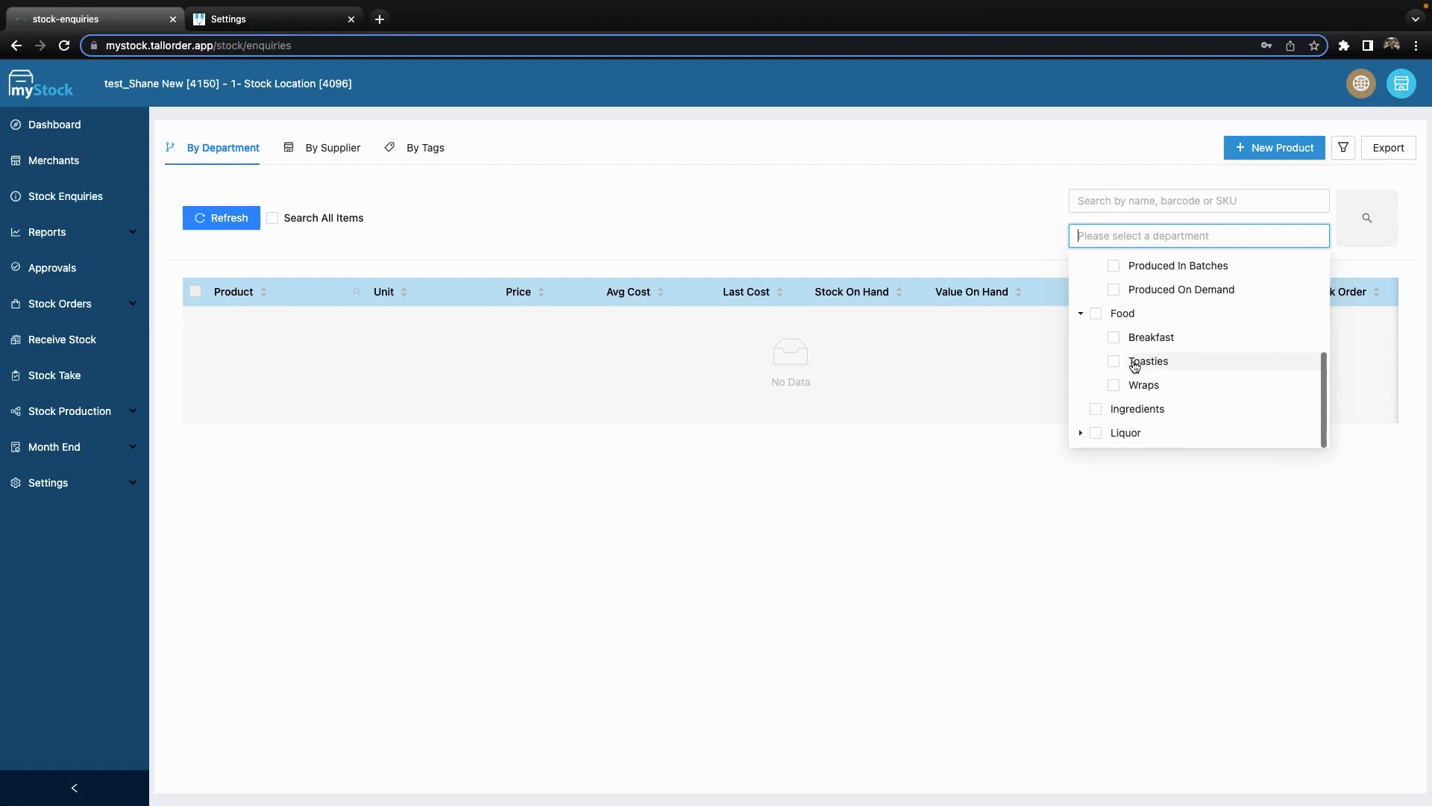
pyautogui.scroll(3, 1153, 283)
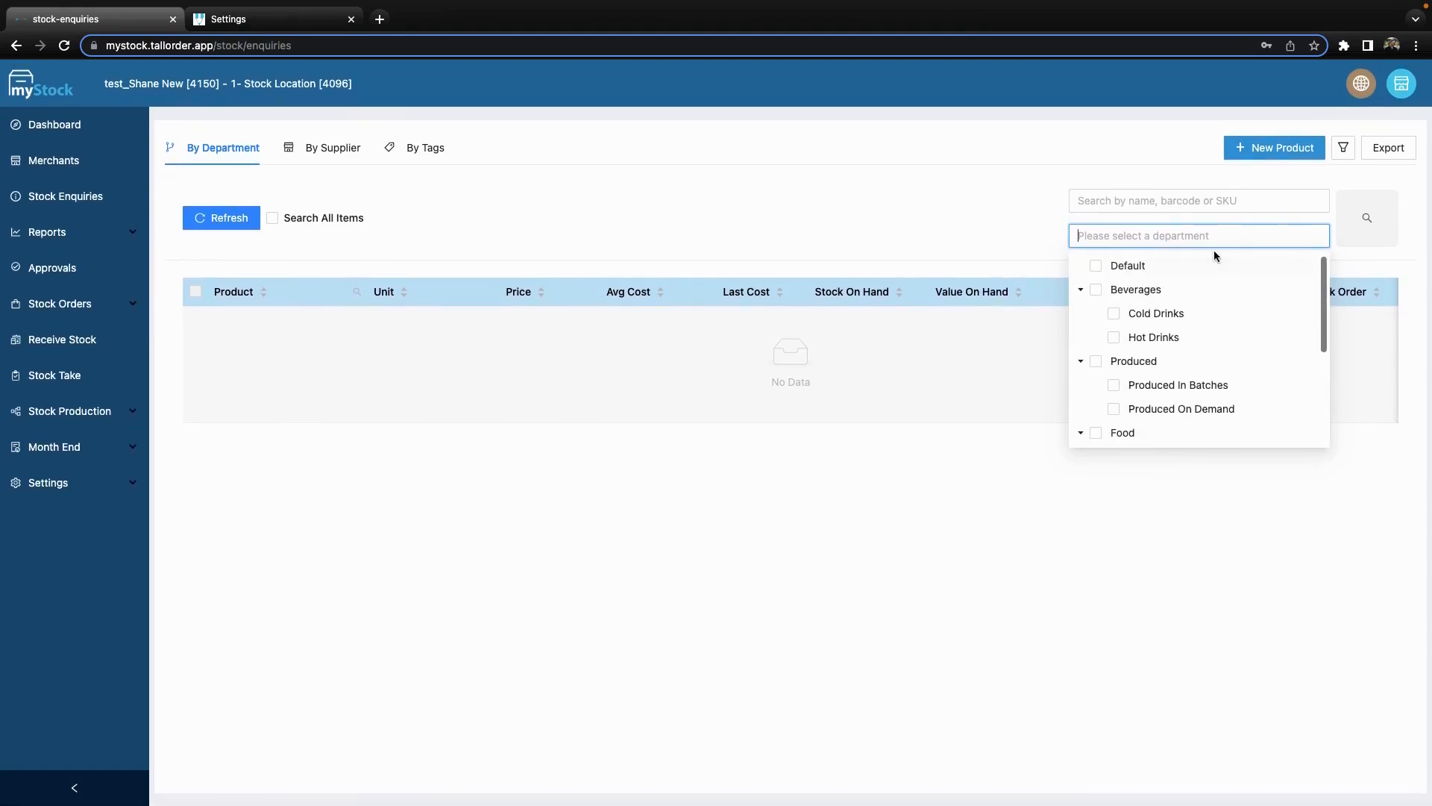
pyautogui.scroll(-3, 1097, 321)
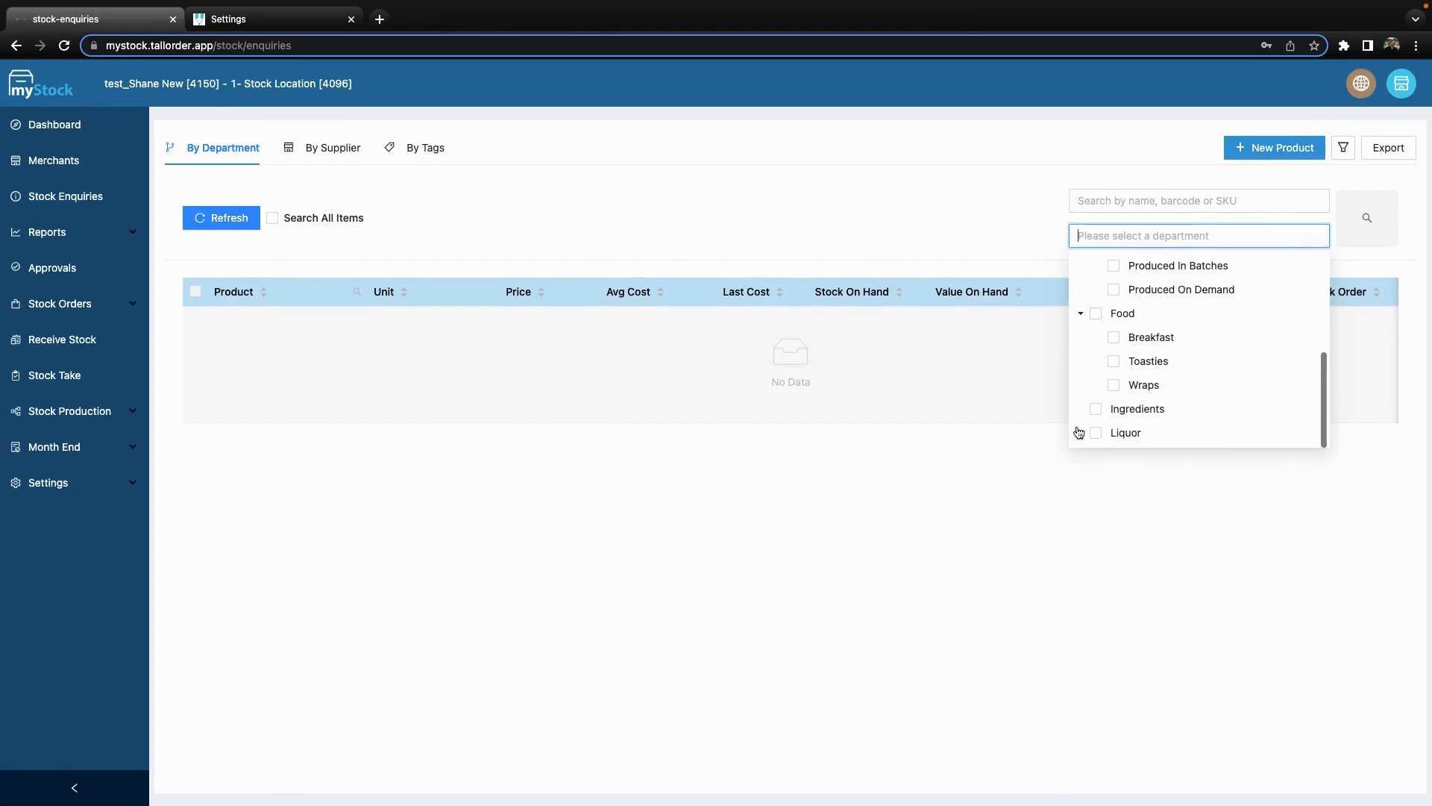
pyautogui.scroll(-5, 1140, 411)
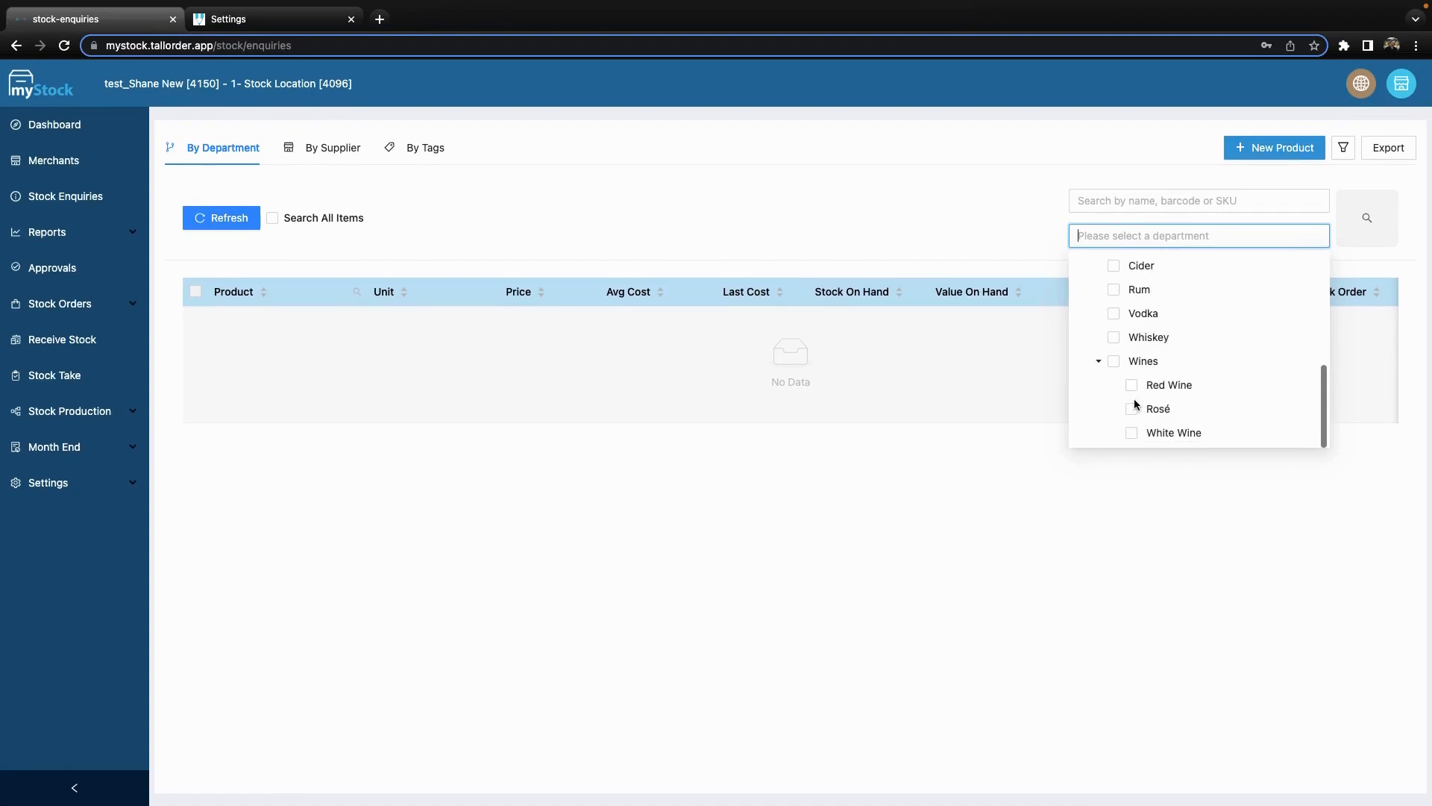
# - Filter the stock enquiry by the Beers department under Liquor and run the search
pyautogui.scroll(3, 1133, 339)
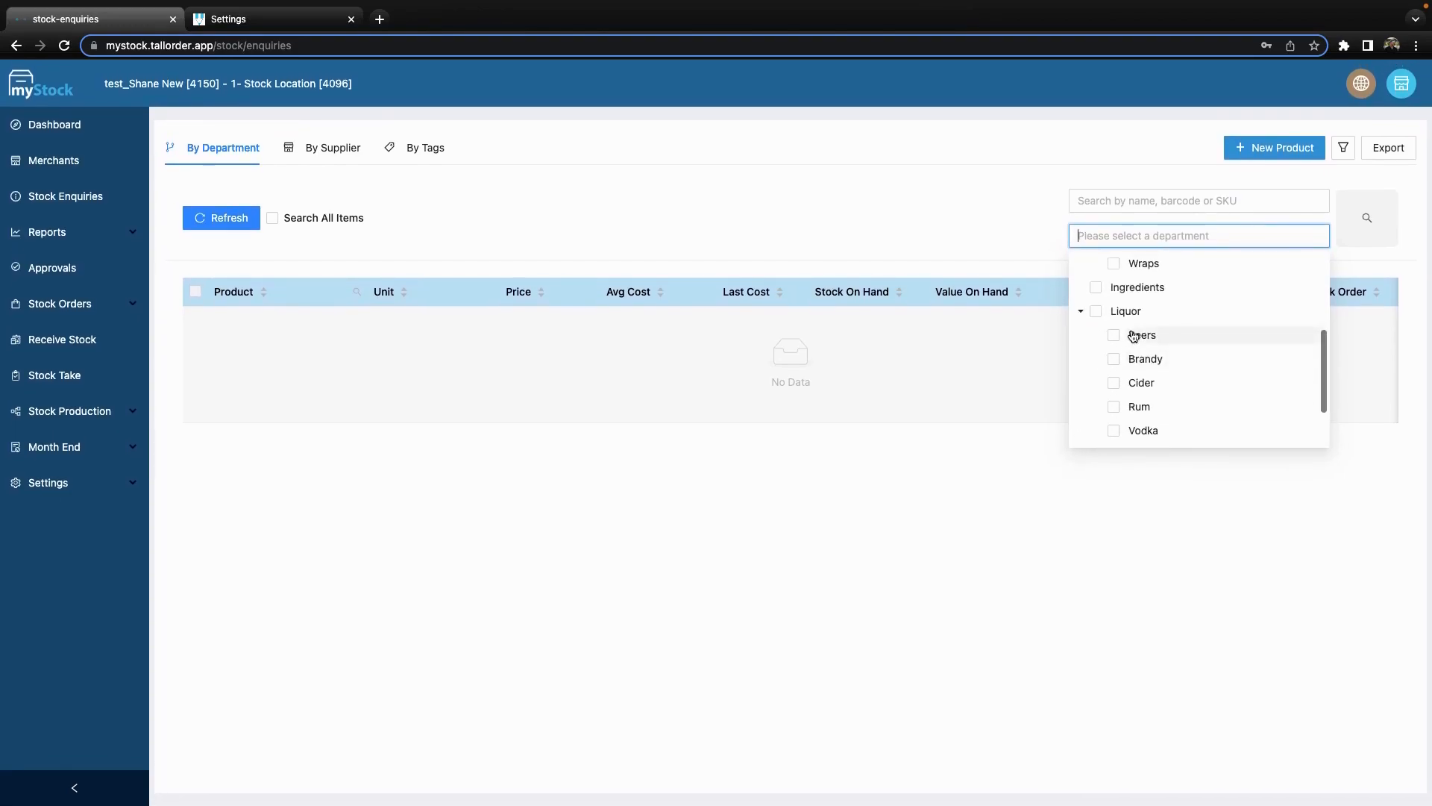
pyautogui.click(1133, 337)
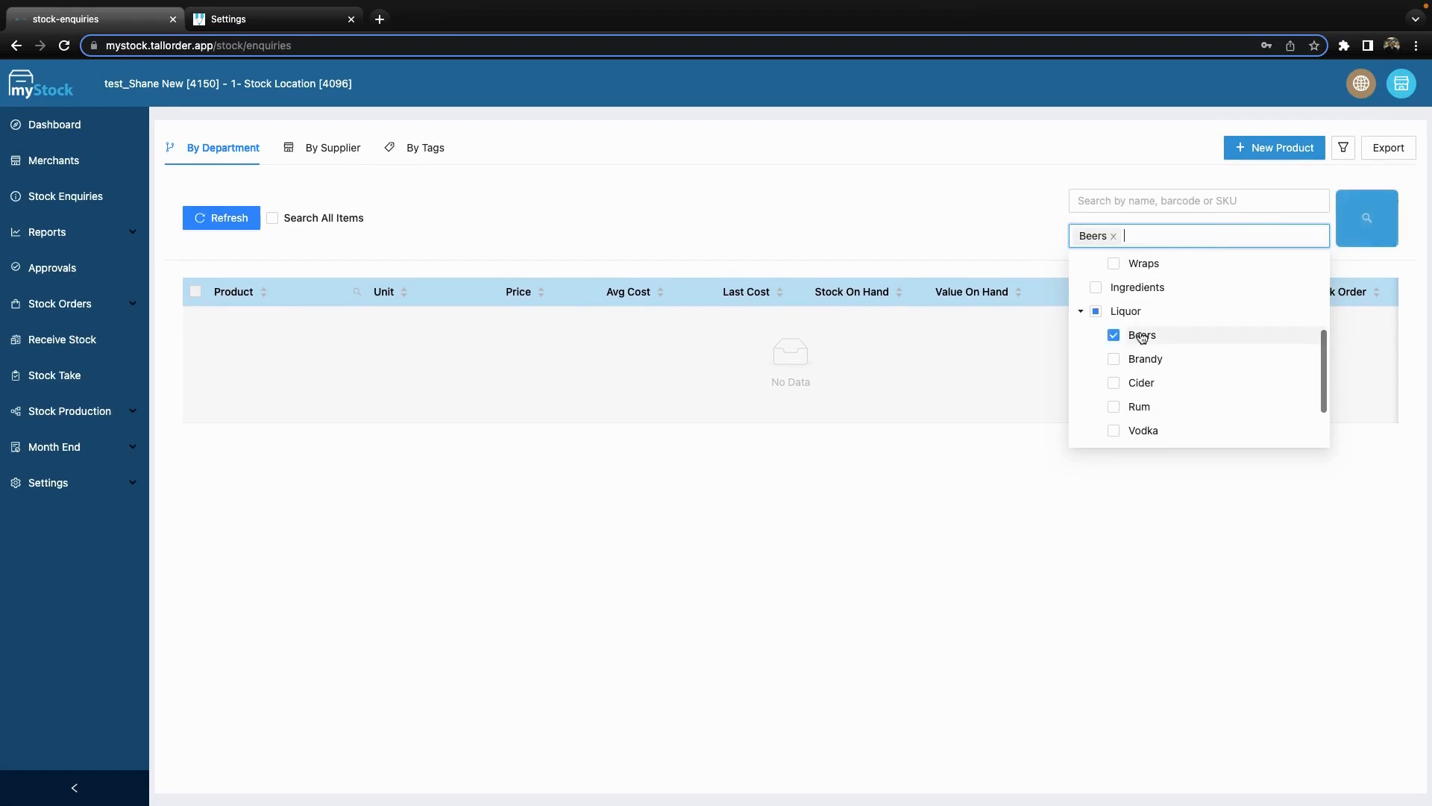
pyautogui.click(1367, 218)
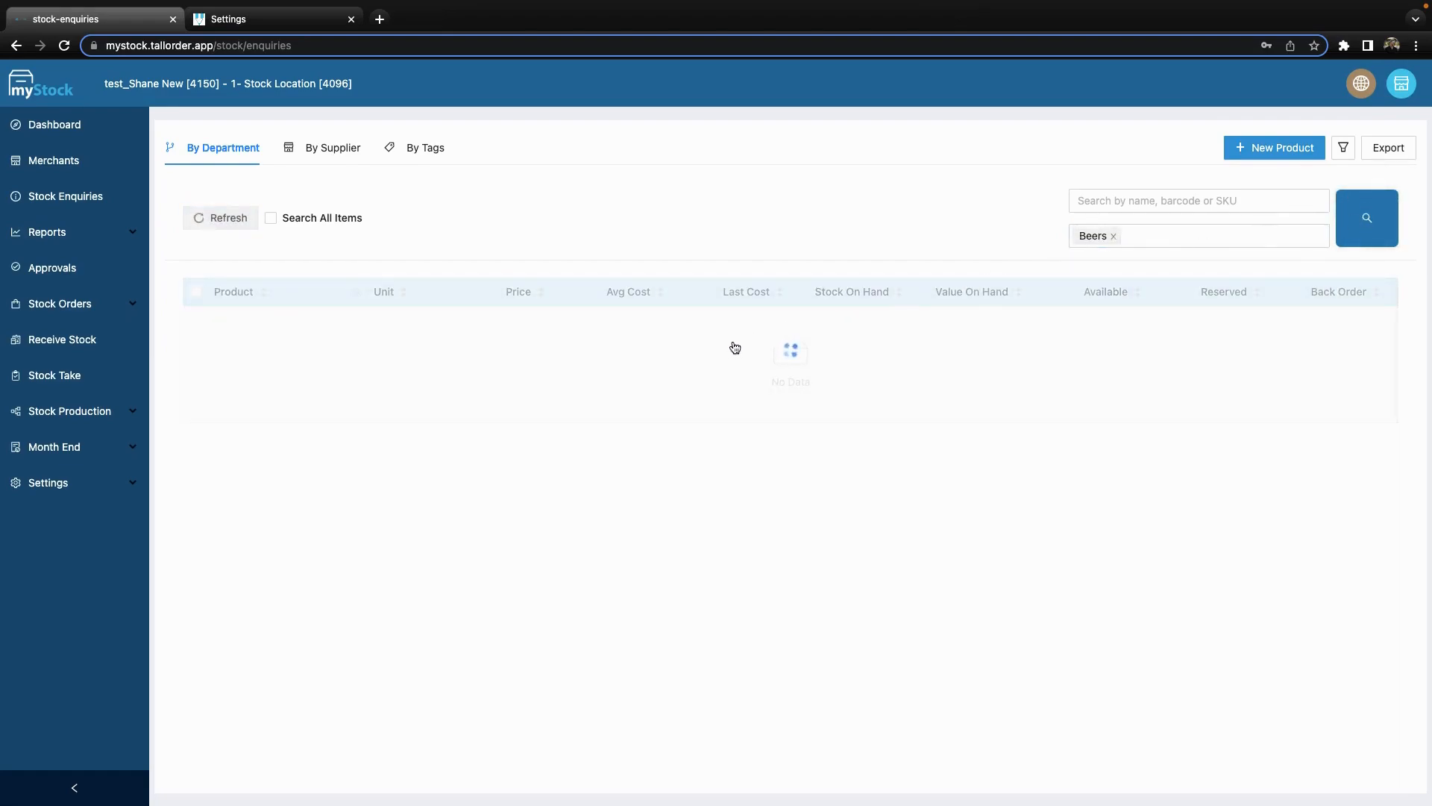
# - Check the GP margin against the department GP target for Black Label and Castle-Light, and close the product details
pyautogui.click(278, 320)
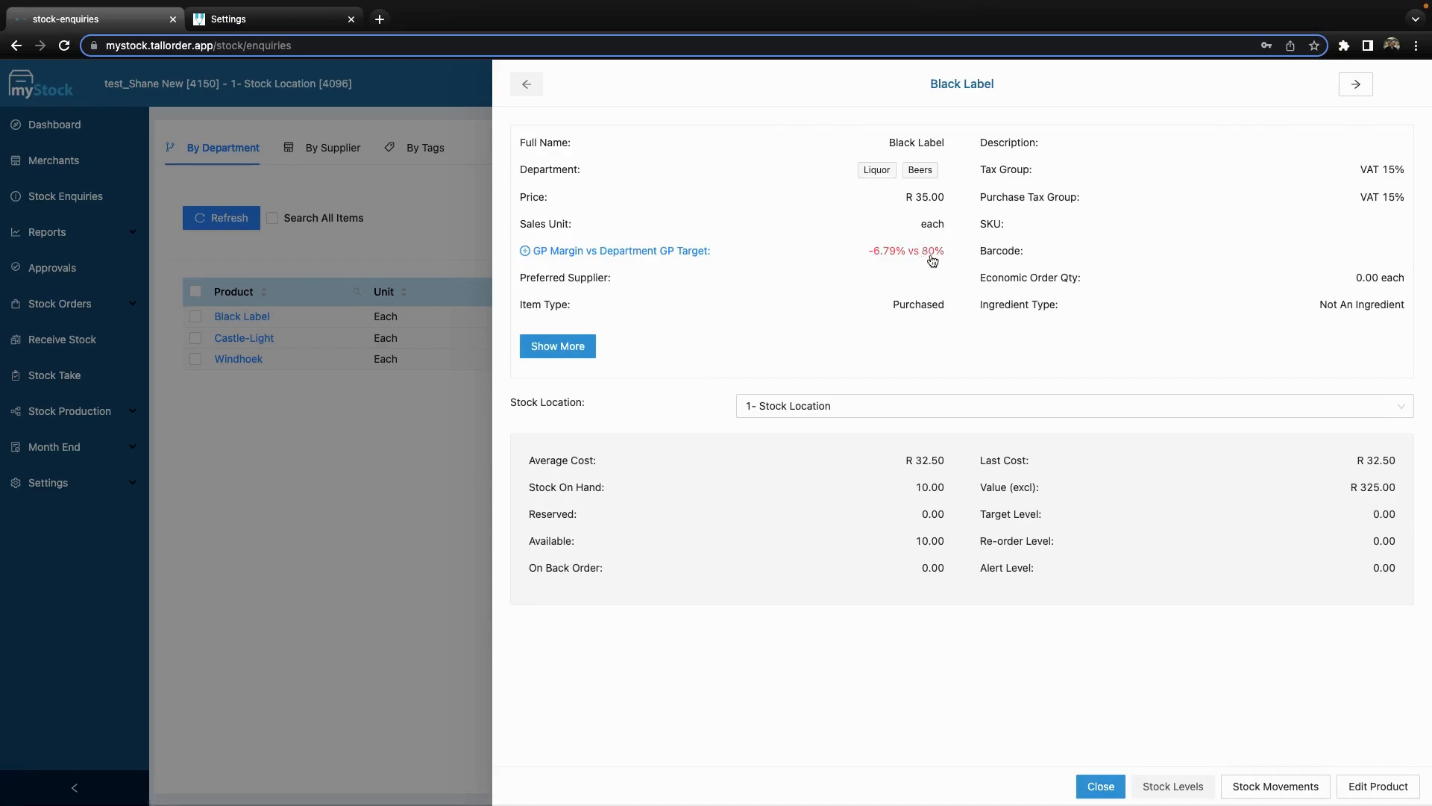
pyautogui.click(1354, 84)
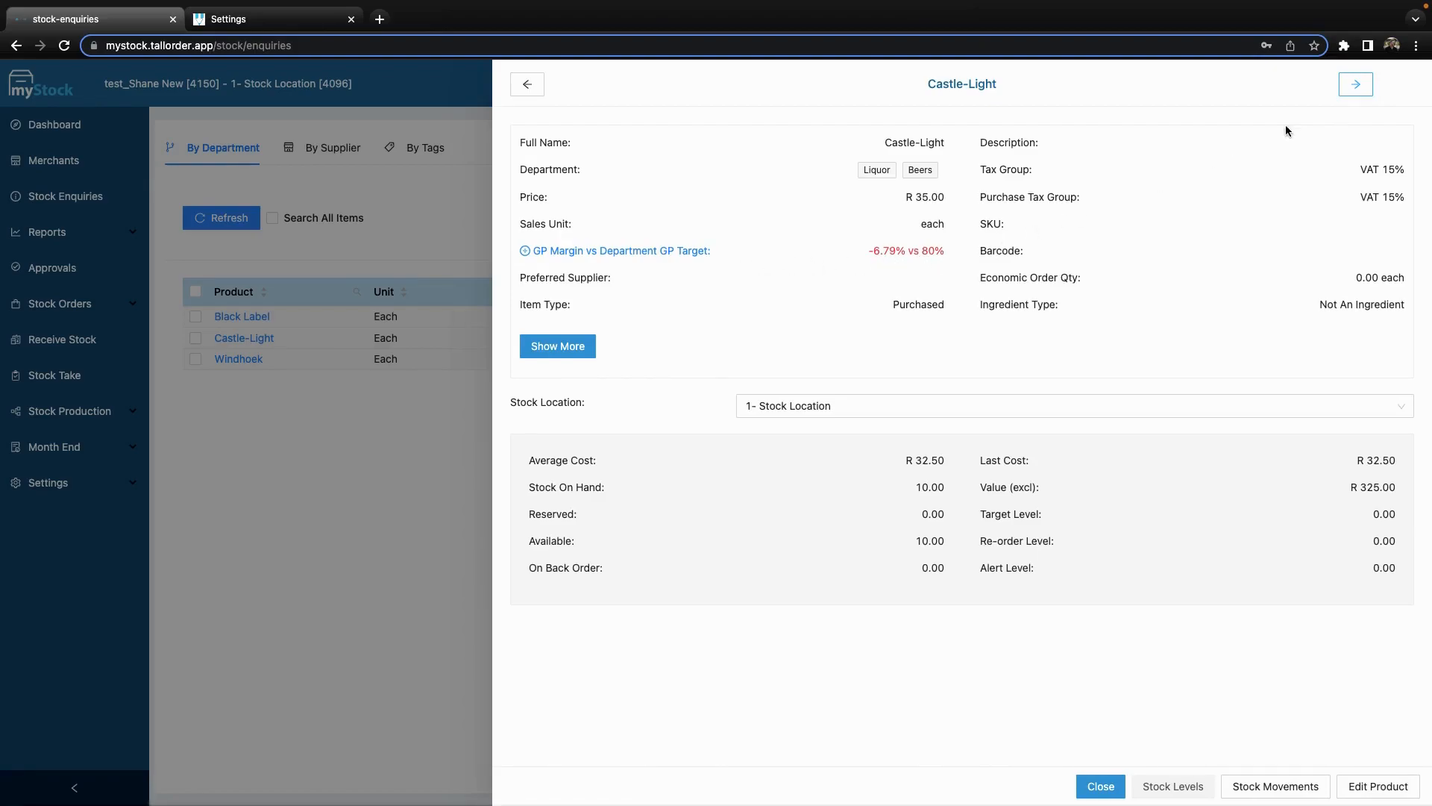
pyautogui.click(1102, 786)
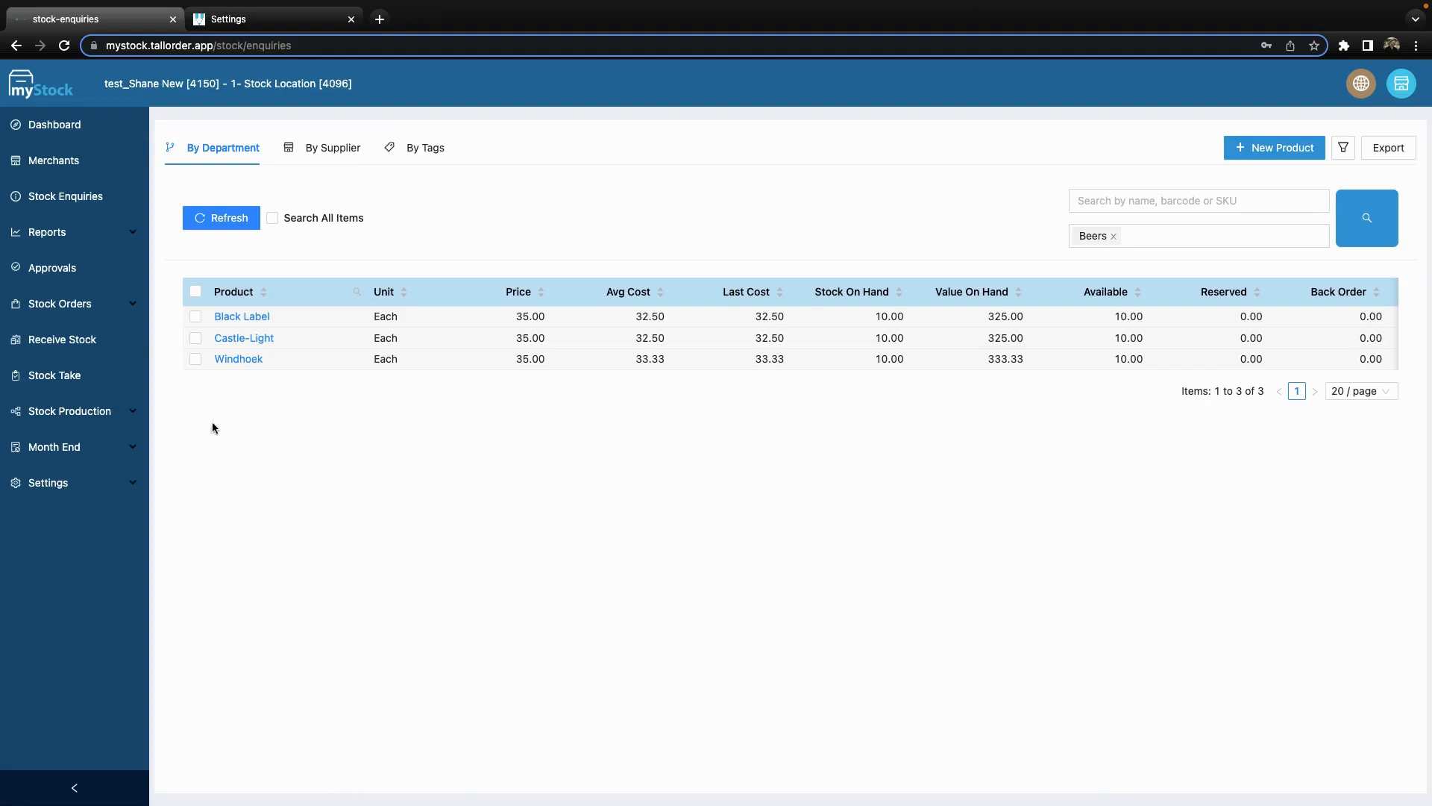
# - Start a new purchase order with Beer Supplier as the supplier and proceed to adding items
pyautogui.click(74, 303)
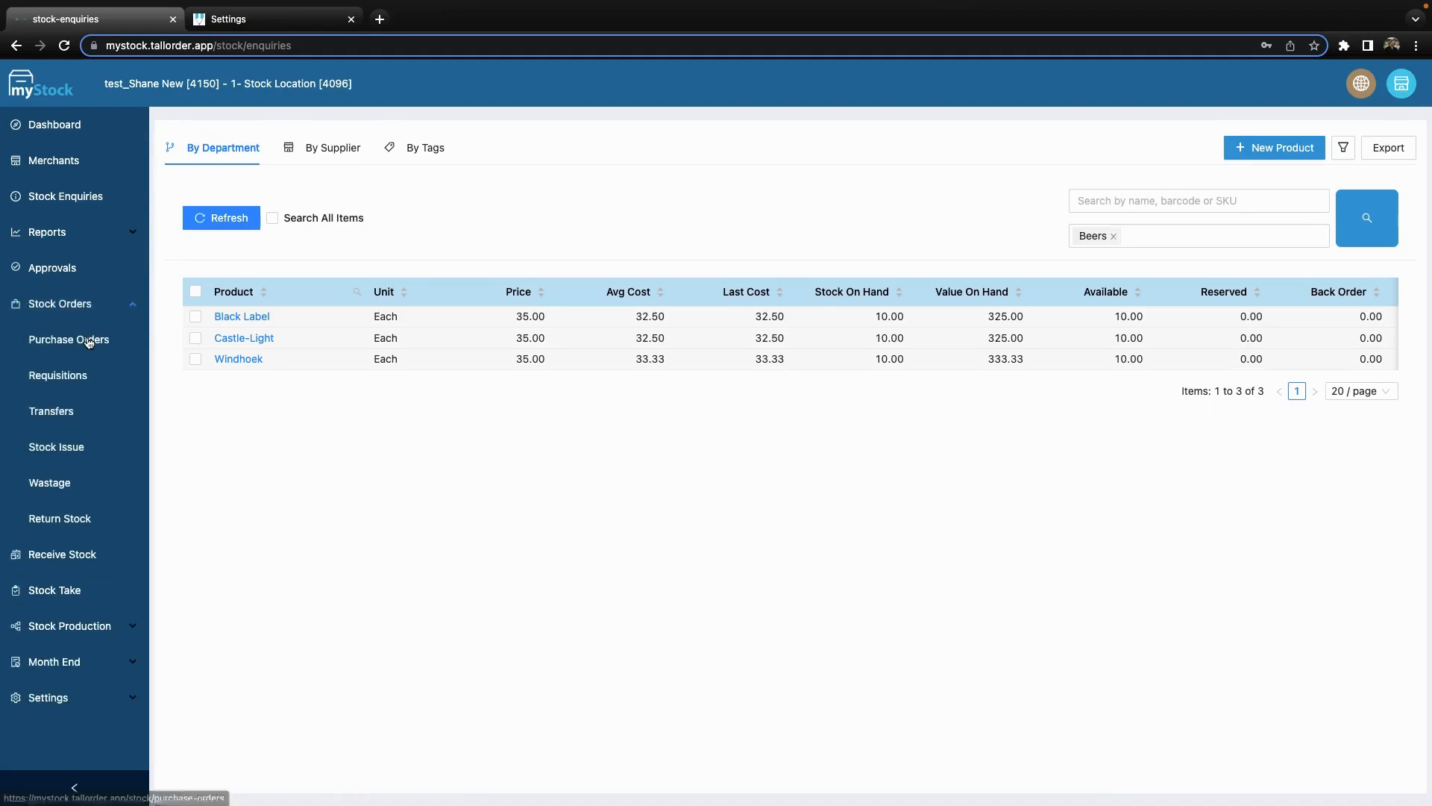
pyautogui.click(88, 341)
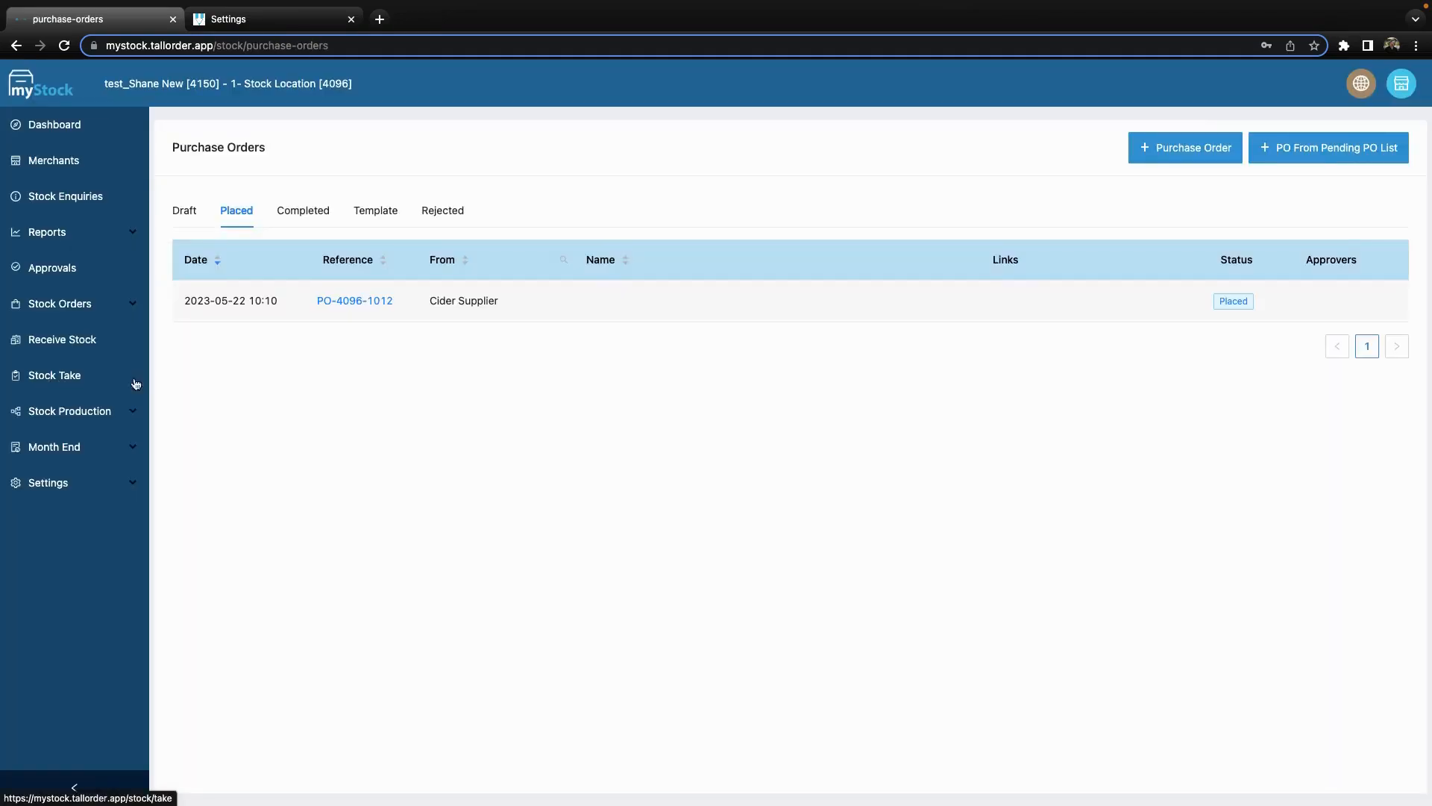
pyautogui.click(1190, 151)
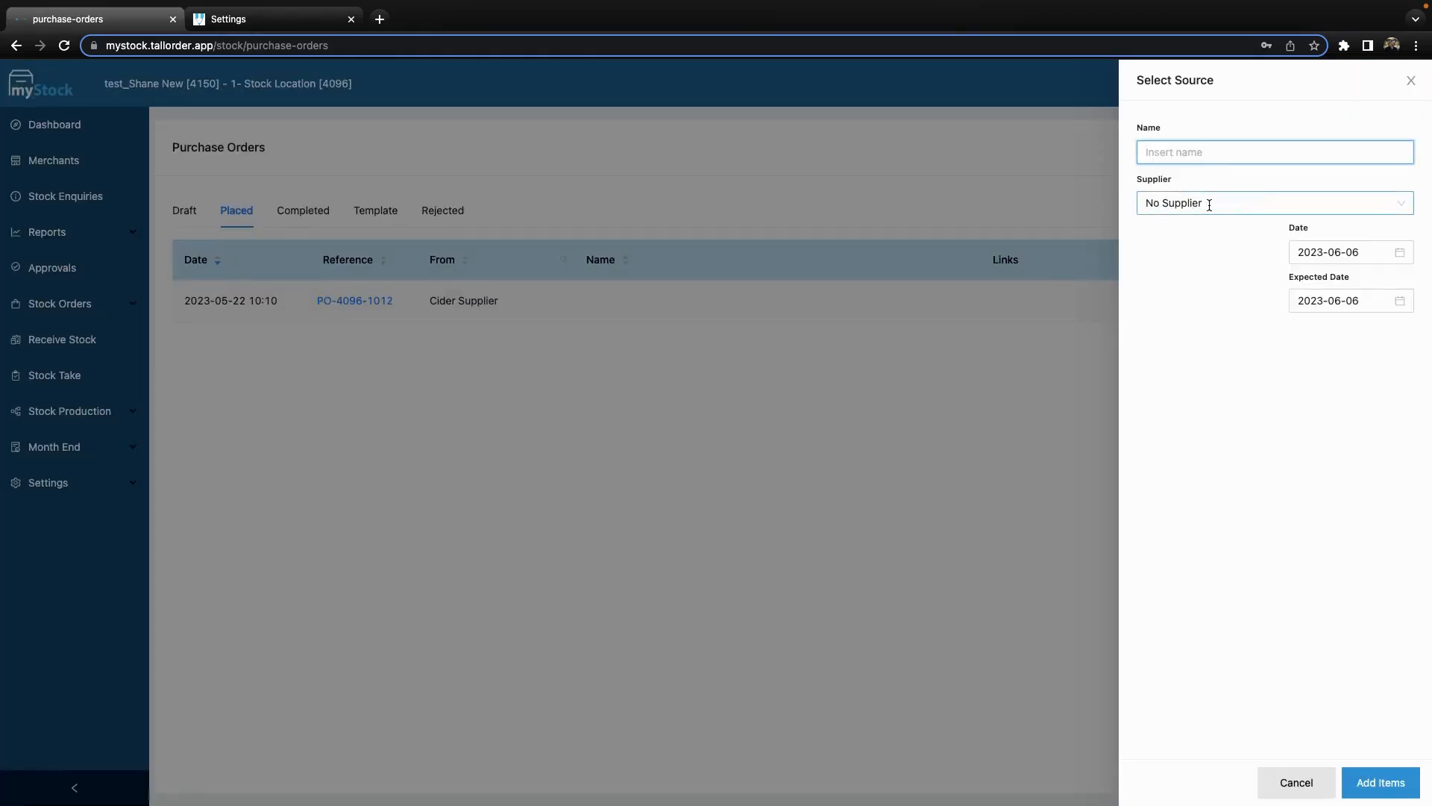
pyautogui.click(1209, 205)
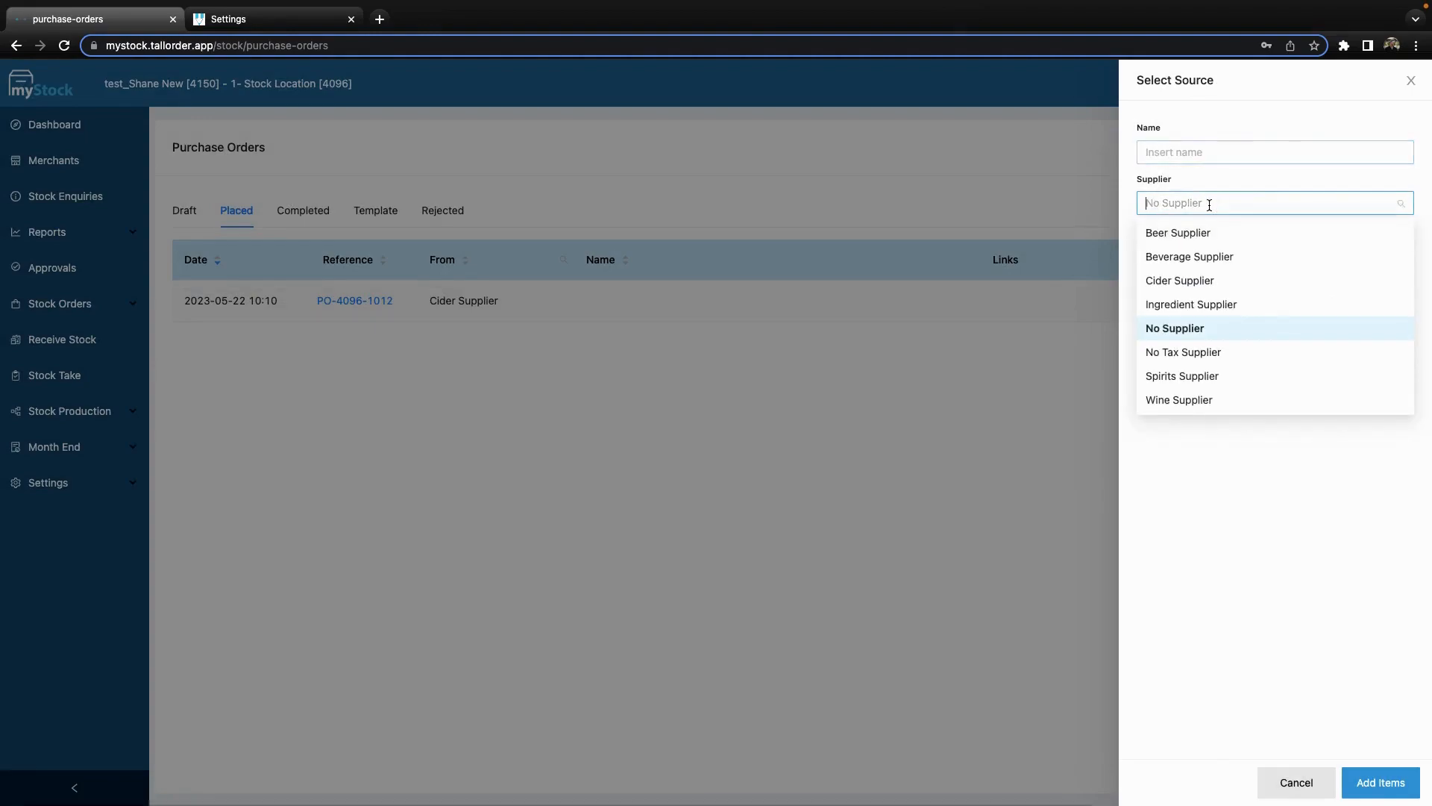
pyautogui.click(1208, 231)
pyautogui.click(1380, 781)
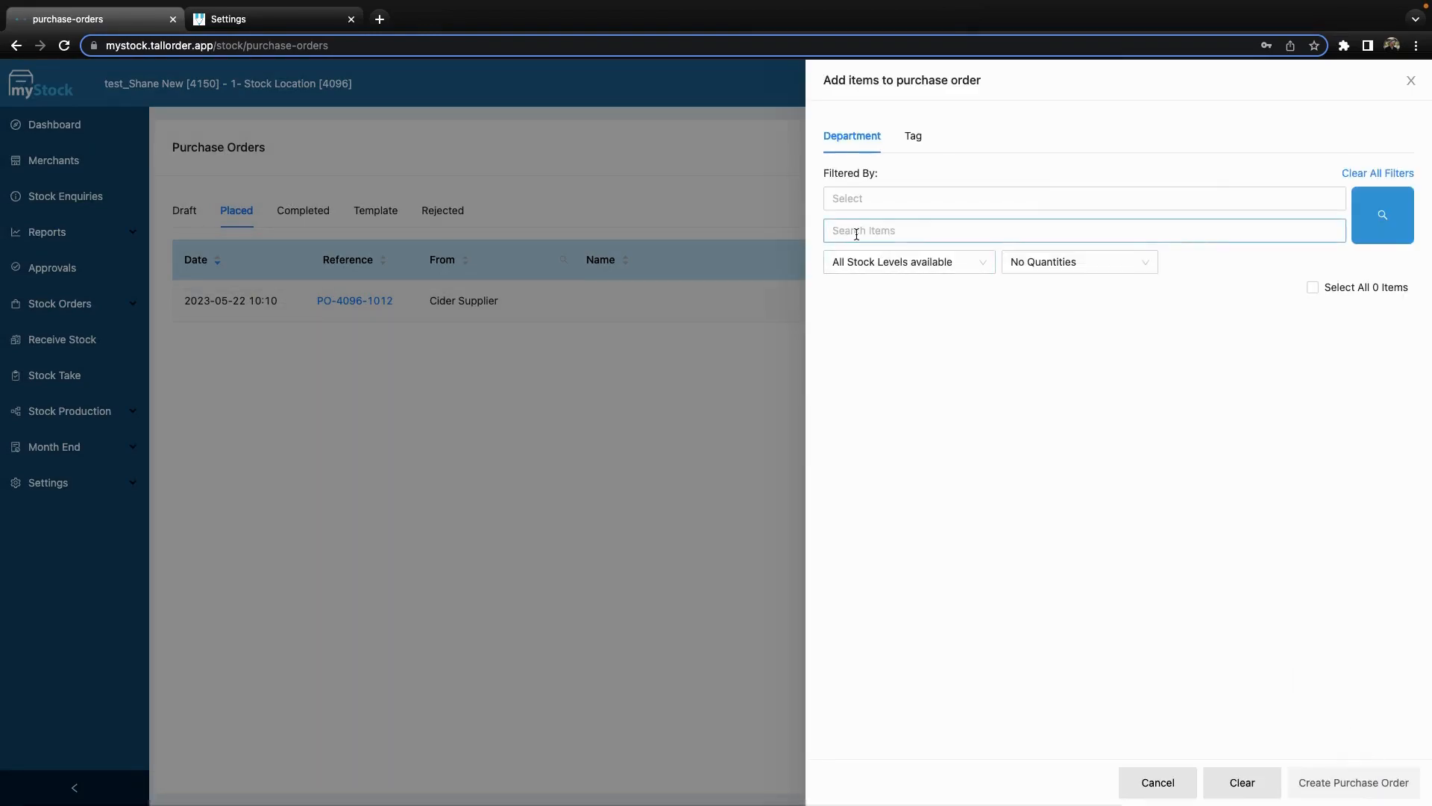
# - Look through the departments and sub-departments available for filtering the purchase order items, and close the list without selecting any
pyautogui.click(867, 200)
pyautogui.scroll(-5, 880, 343)
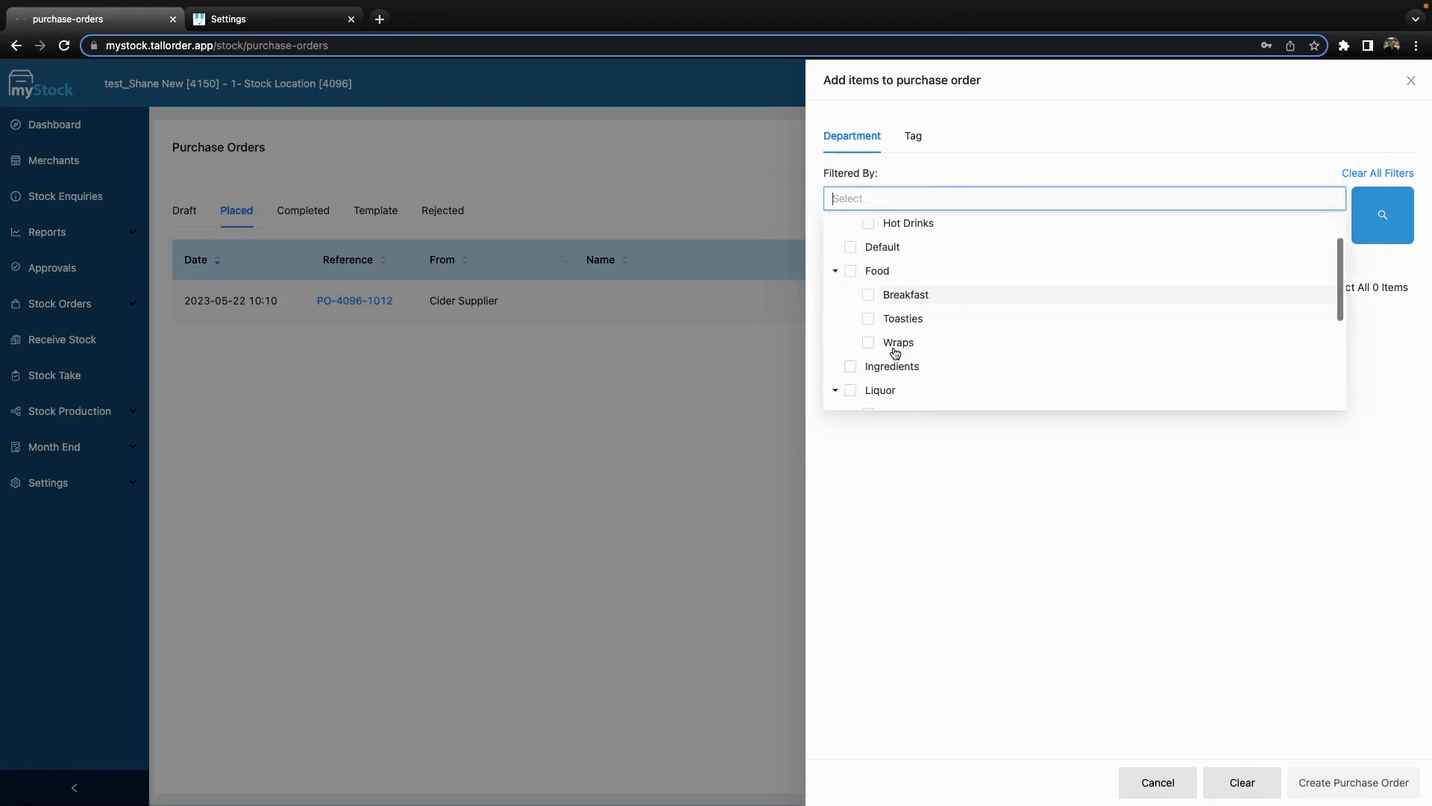
pyautogui.scroll(-3, 880, 319)
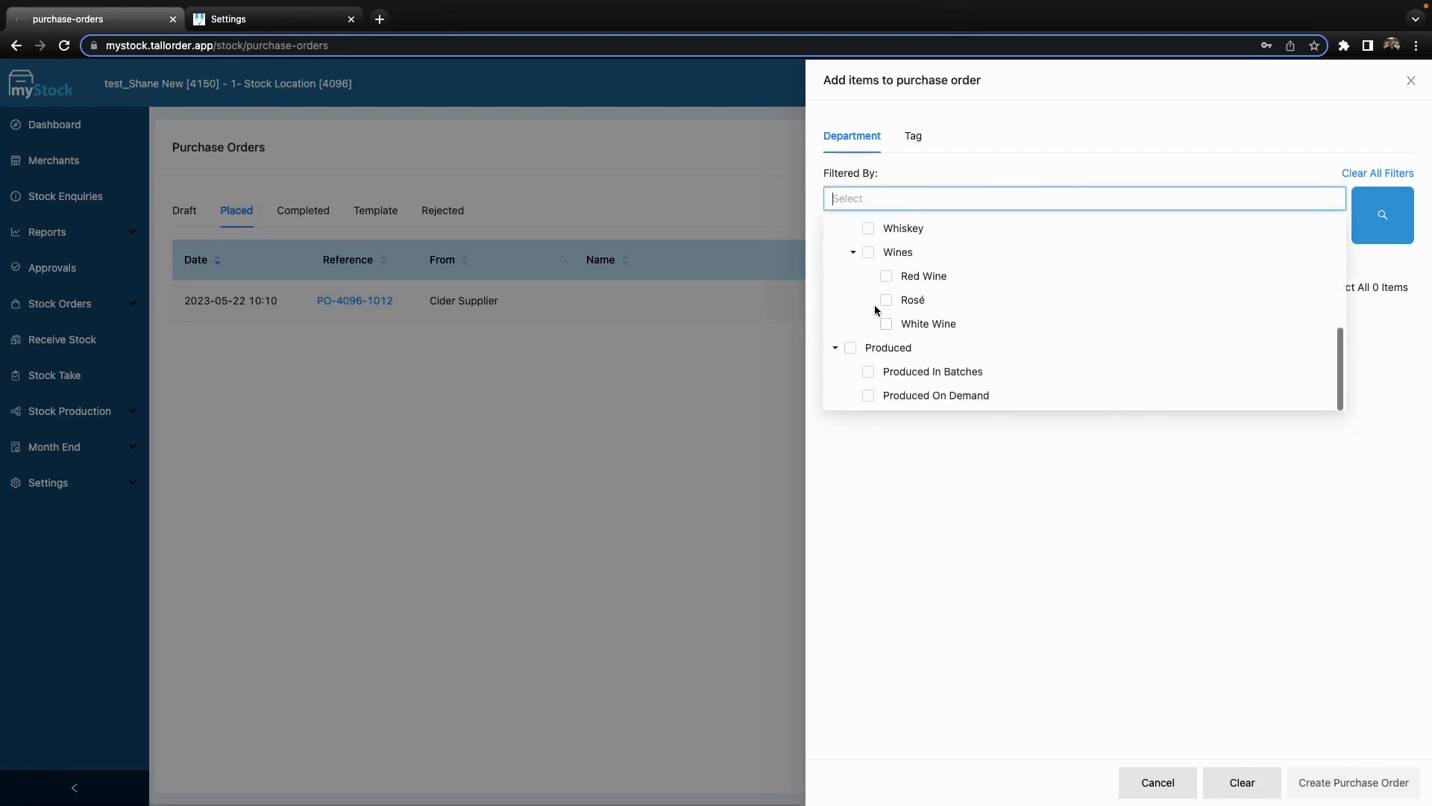
pyautogui.scroll(8, 855, 257)
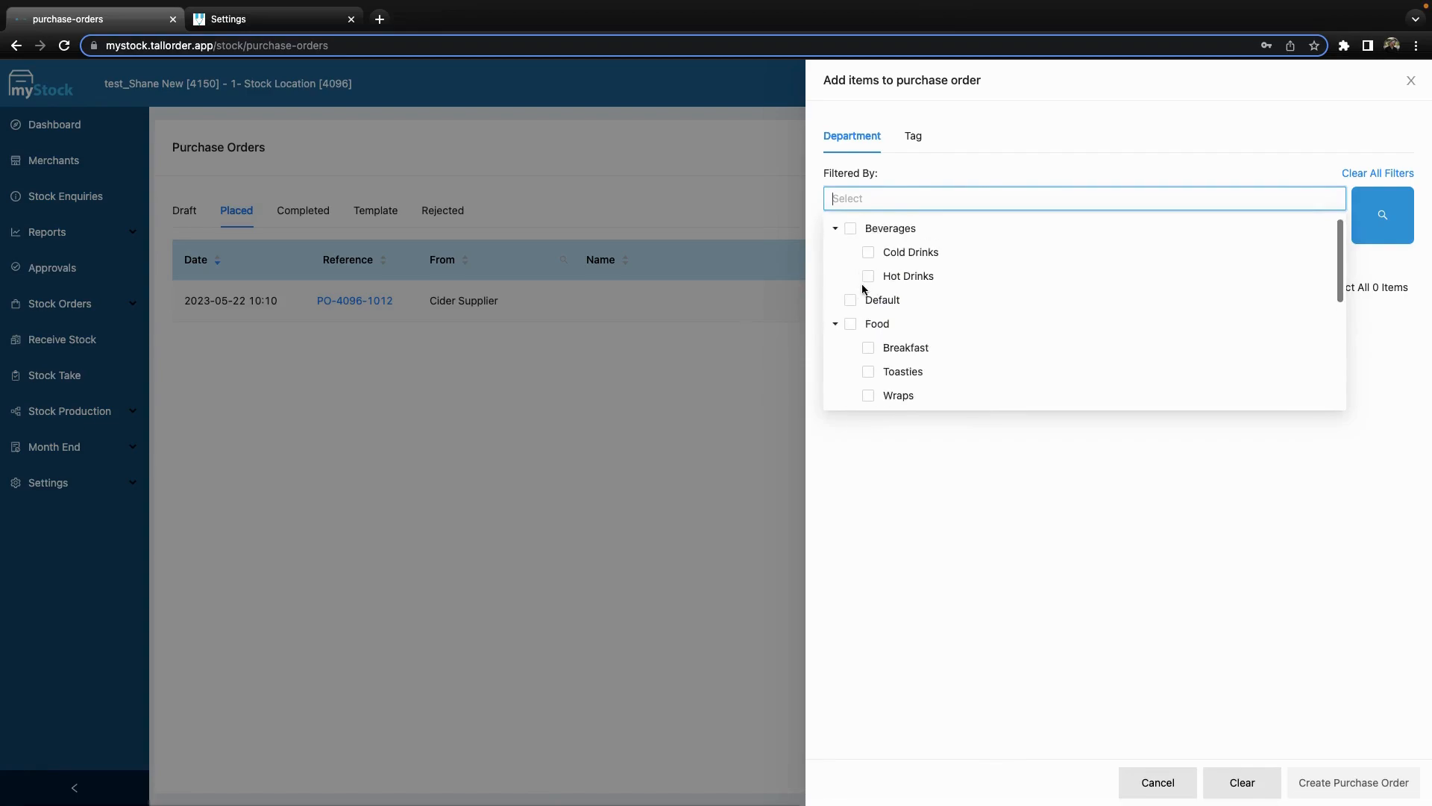
pyautogui.scroll(-8, 890, 337)
pyautogui.click(1106, 550)
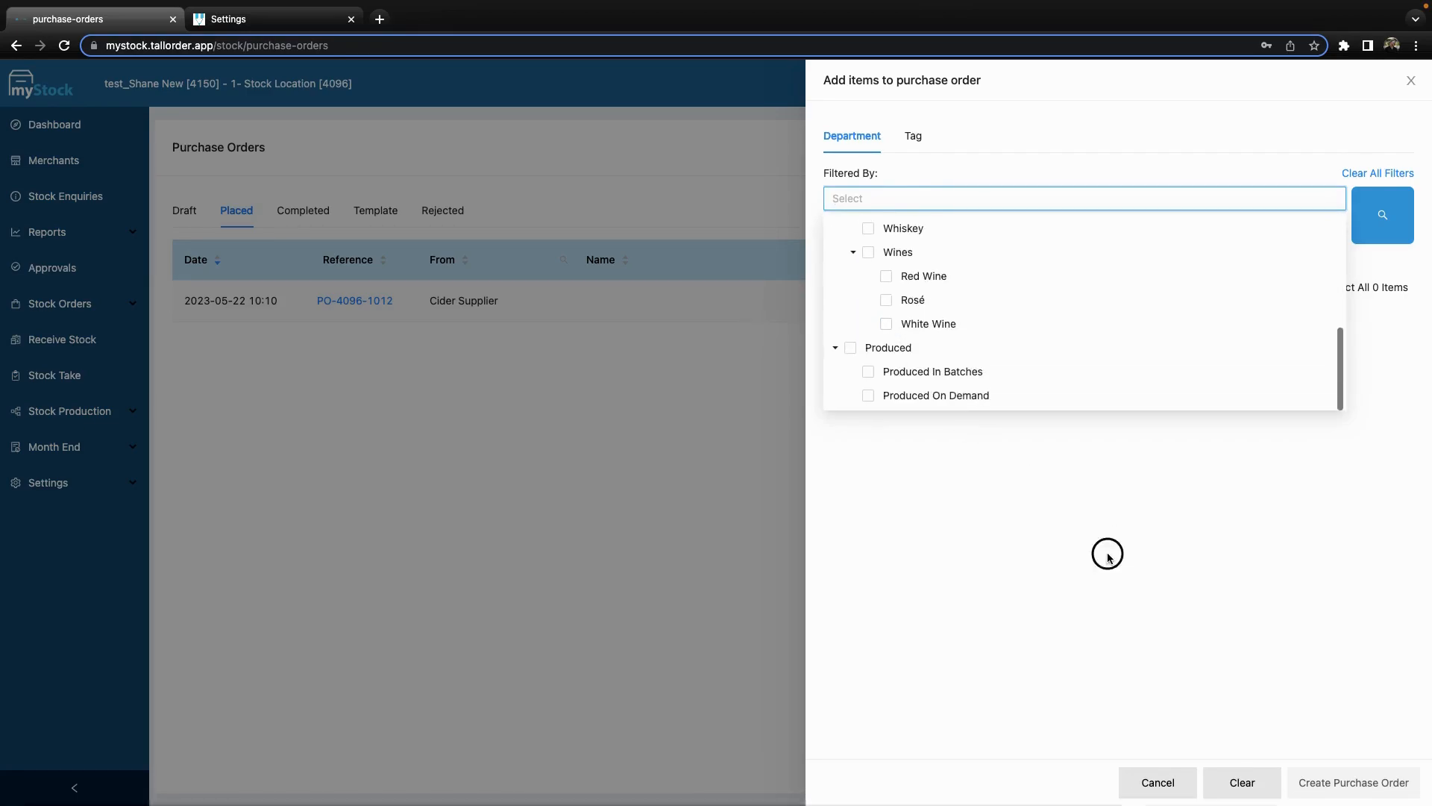